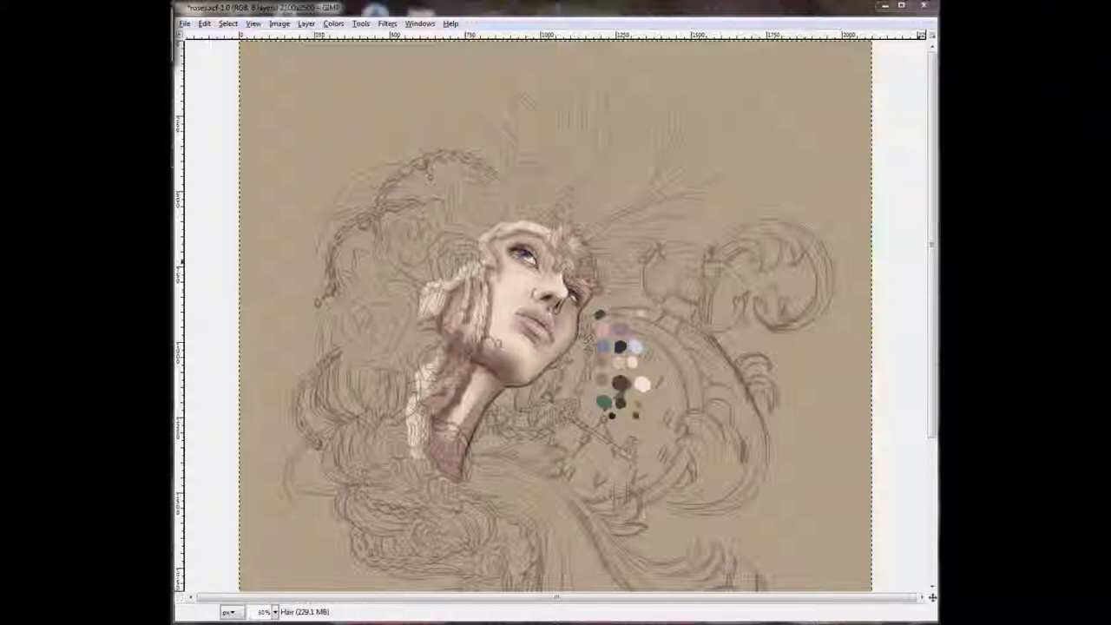
# Paint dark grey feather strands rising up from the forehead to form the mohawk plume.
pyautogui.press('1')
pyautogui.moveTo(600, 154)
pyautogui.mouseDown()
pyautogui.moveTo(607, 130)
pyautogui.moveTo(642, 108)
pyautogui.moveTo(625, 121)
pyautogui.mouseUp()
pyautogui.moveTo(659, 165)
pyautogui.mouseDown()
pyautogui.moveTo(655, 144)
pyautogui.moveTo(646, 200)
pyautogui.mouseUp()
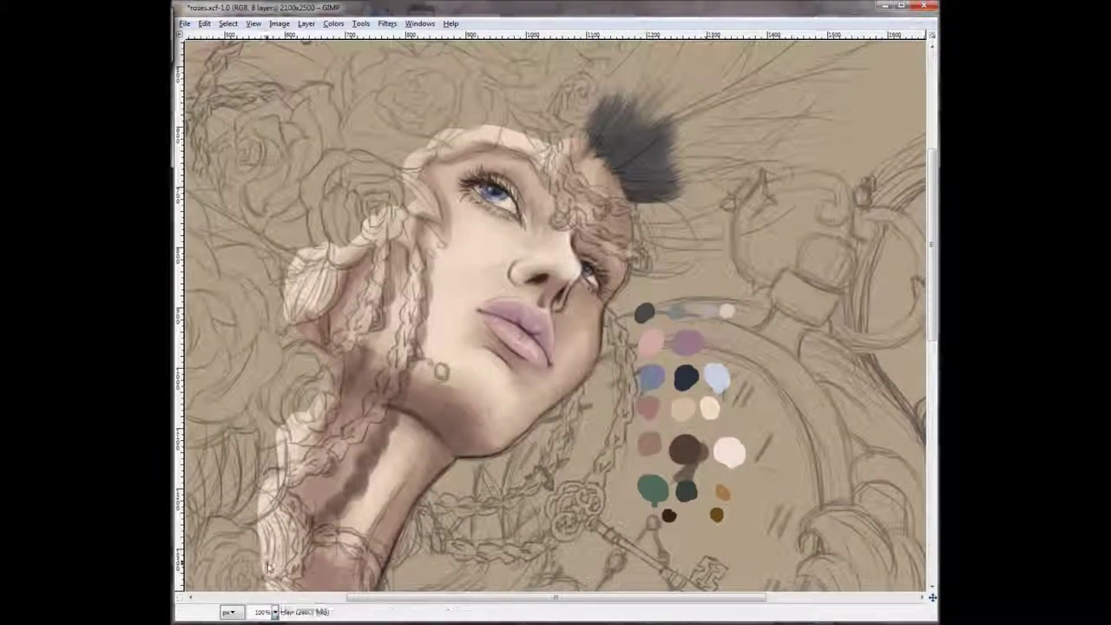
pyautogui.press('-')
pyautogui.moveTo(599, 234); pyautogui.dragTo(751, 97)
pyautogui.moveTo(590, 230); pyautogui.dragTo(676, 58)
pyautogui.moveTo(583, 210); pyautogui.dragTo(616, 91)
pyautogui.moveTo(608, 235)
pyautogui.mouseDown()
pyautogui.moveTo(663, 209)
pyautogui.moveTo(621, 284)
pyautogui.moveTo(631, 125)
pyautogui.mouseUp()
# Extend the dark grey plume leftward over the head and add more strands.
pyautogui.moveTo(583, 212)
pyautogui.mouseDown()
pyautogui.moveTo(556, 85)
pyautogui.moveTo(512, 76)
pyautogui.mouseUp()
pyautogui.moveTo(547, 201); pyautogui.dragTo(451, 95)
pyautogui.moveTo(456, 165)
pyautogui.mouseDown()
pyautogui.moveTo(382, 169)
pyautogui.moveTo(308, 282)
pyautogui.mouseUp()
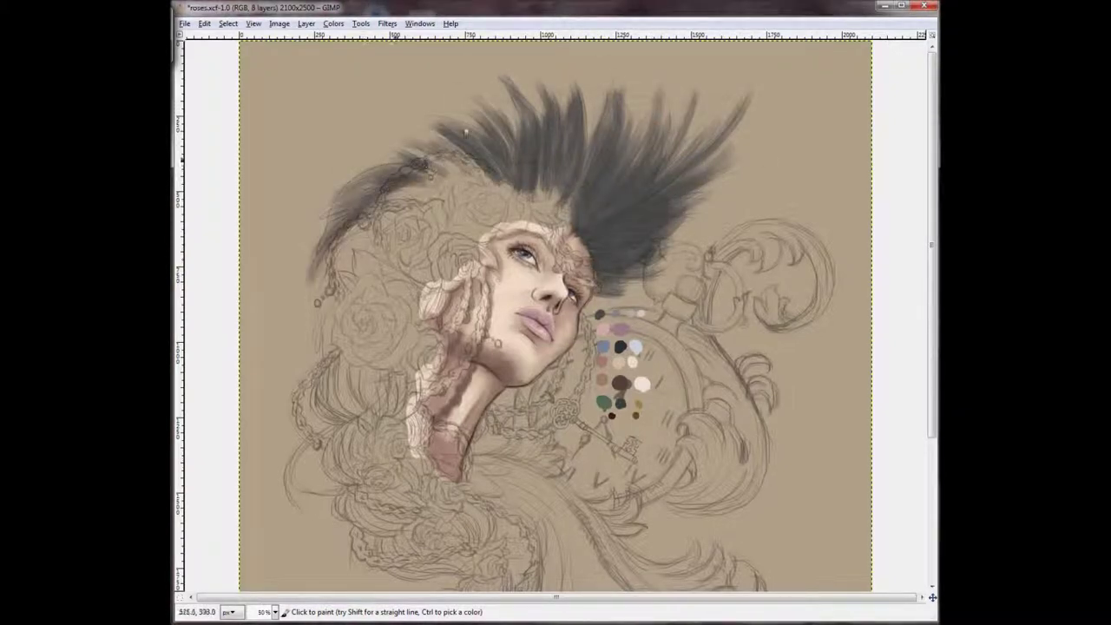
pyautogui.moveTo(476, 143); pyautogui.dragTo(325, 261)
pyautogui.moveTo(382, 222); pyautogui.dragTo(313, 356)
pyautogui.moveTo(729, 153); pyautogui.dragTo(692, 177)
pyautogui.moveTo(640, 289); pyautogui.dragTo(669, 95)
pyautogui.moveTo(646, 165); pyautogui.dragTo(629, 87)
pyautogui.moveTo(608, 144); pyautogui.dragTo(573, 115)
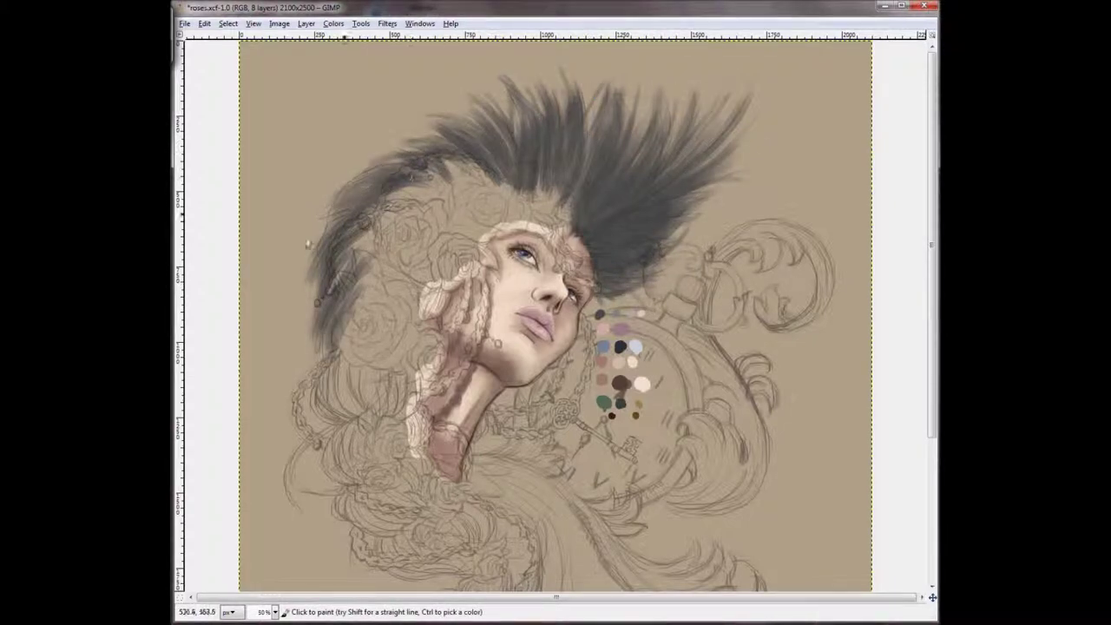
pyautogui.moveTo(417, 177); pyautogui.dragTo(325, 278)
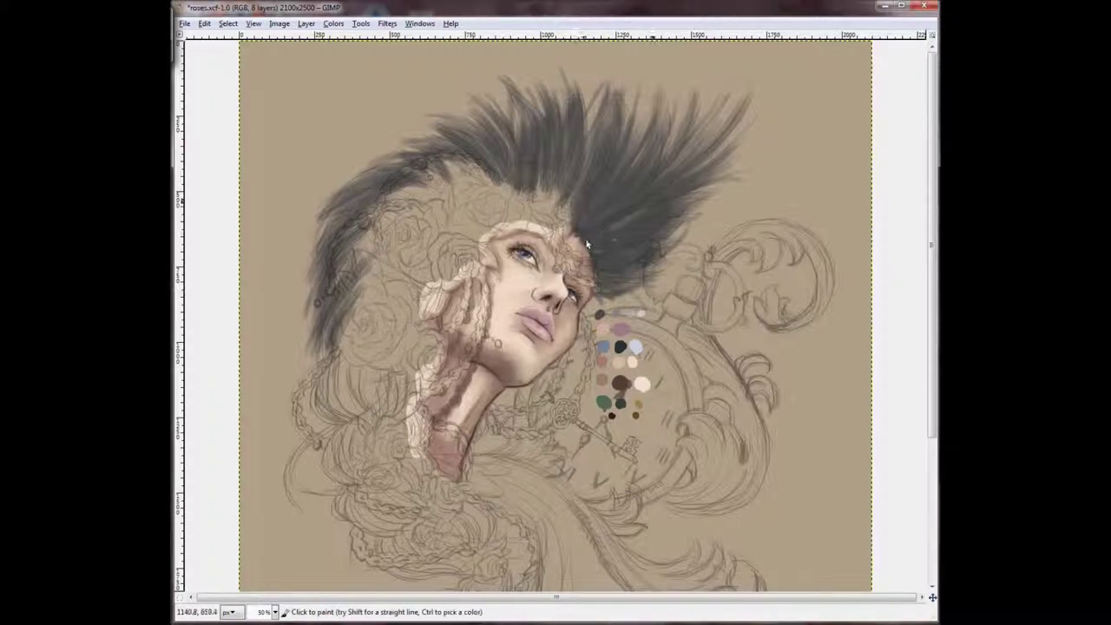
# Layer lighter grey strands through the plume, including its left side.
pyautogui.moveTo(634, 191)
pyautogui.mouseDown()
pyautogui.moveTo(572, 174)
pyautogui.moveTo(568, 100)
pyautogui.mouseUp()
pyautogui.moveTo(533, 165); pyautogui.dragTo(528, 111)
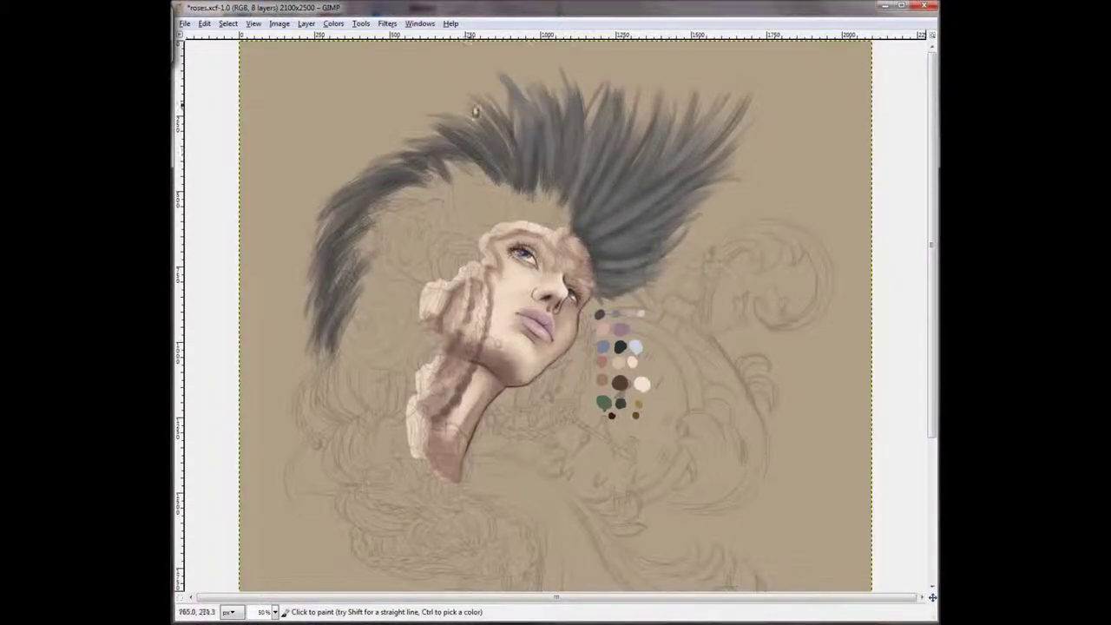
pyautogui.moveTo(386, 178); pyautogui.dragTo(337, 317)
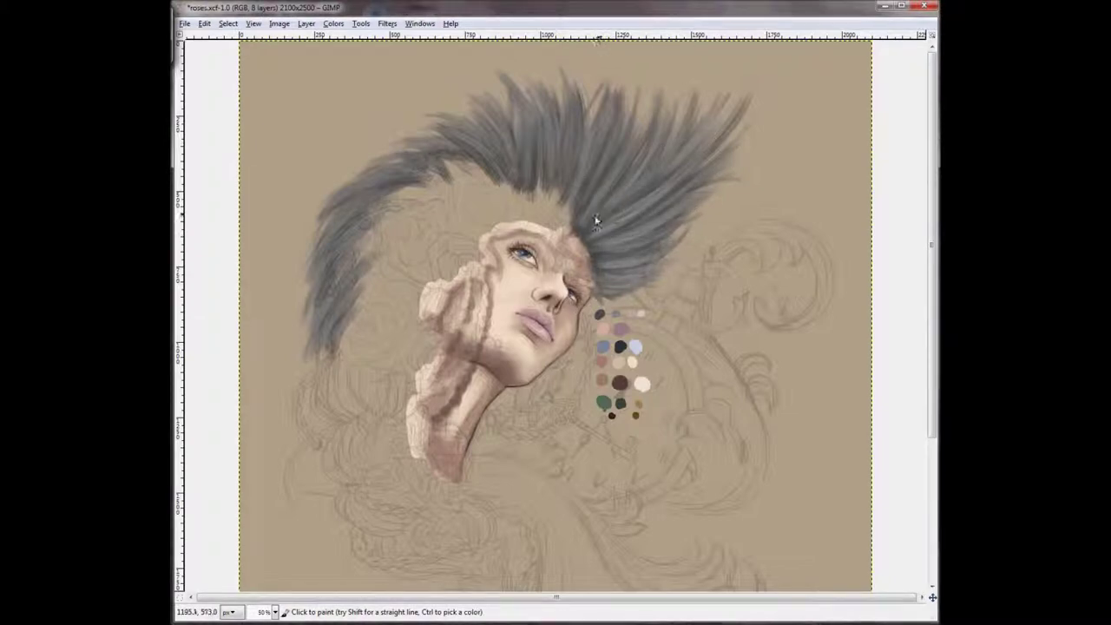
pyautogui.moveTo(518, 92); pyautogui.dragTo(531, 155)
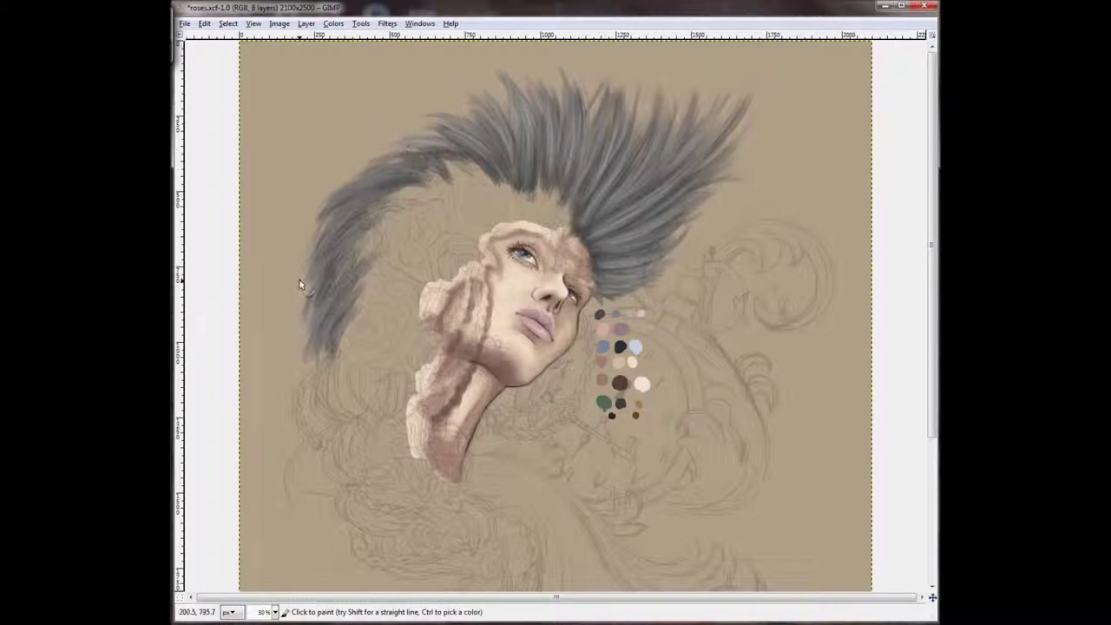
# Try darker grey strokes on the upper-left hair, then discard them.
pyautogui.moveTo(375, 204)
pyautogui.mouseDown()
pyautogui.moveTo(491, 189)
pyautogui.moveTo(372, 230)
pyautogui.moveTo(402, 257)
pyautogui.mouseUp()
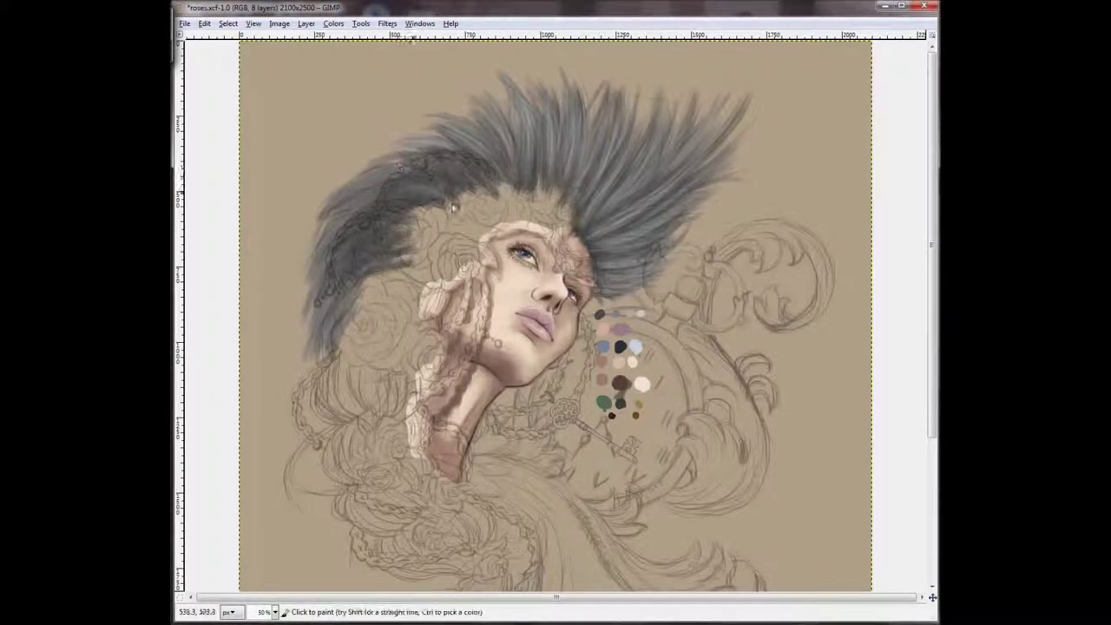
pyautogui.hotkey('ctrl', 'z')
pyautogui.hotkey('ctrl', 'z')
pyautogui.hotkey('ctrl', 'z')
pyautogui.hotkey('ctrl', 'z')
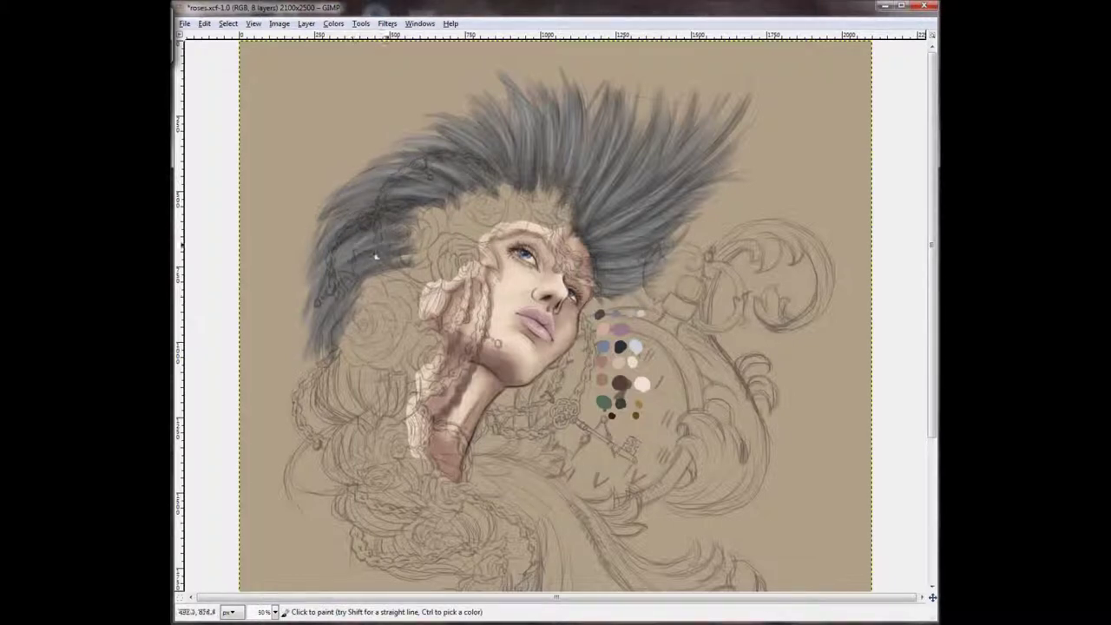
pyautogui.hotkey('ctrl', 'y')
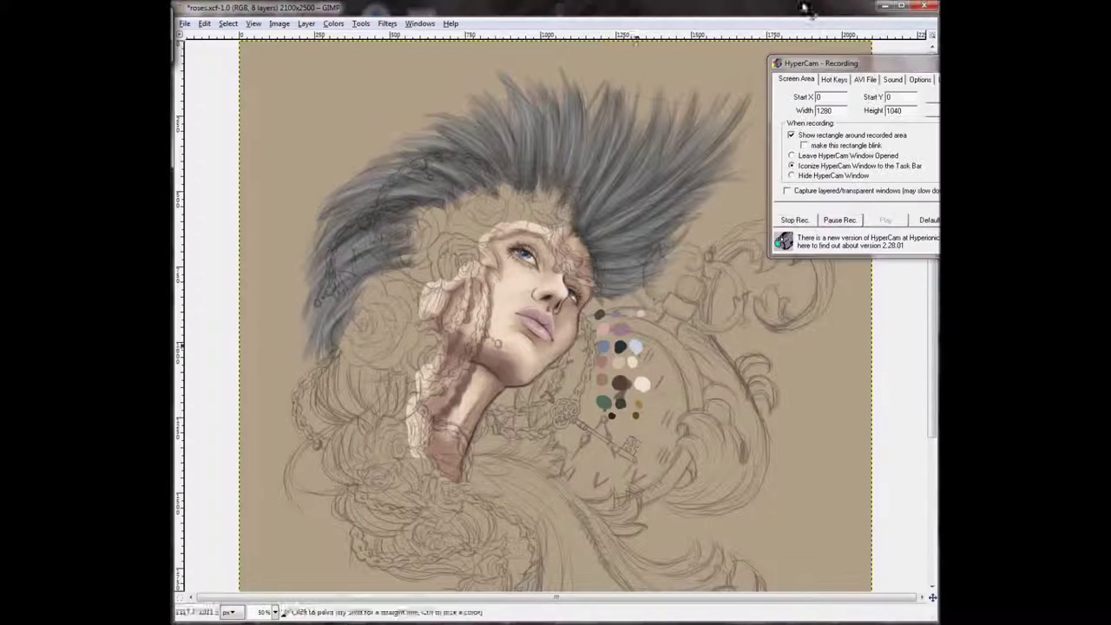
pyautogui.hotkey('ctrl', 'z')
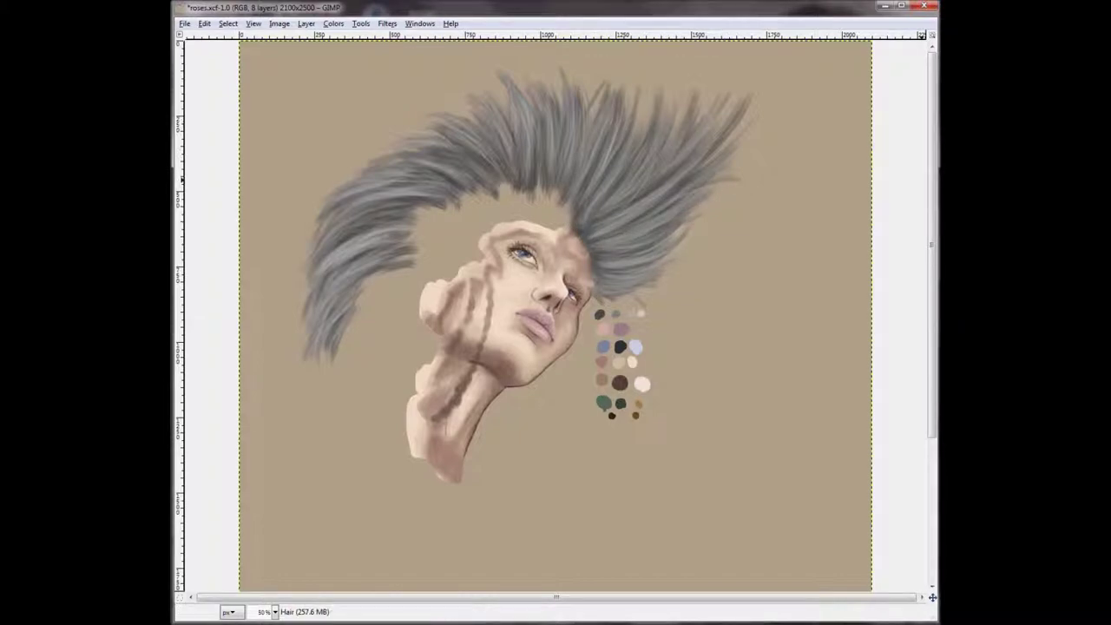
# Dodge highlights into the plume's right-side strands and show the pencil sketch layer again.
pyautogui.hotkey('shift', 'd')
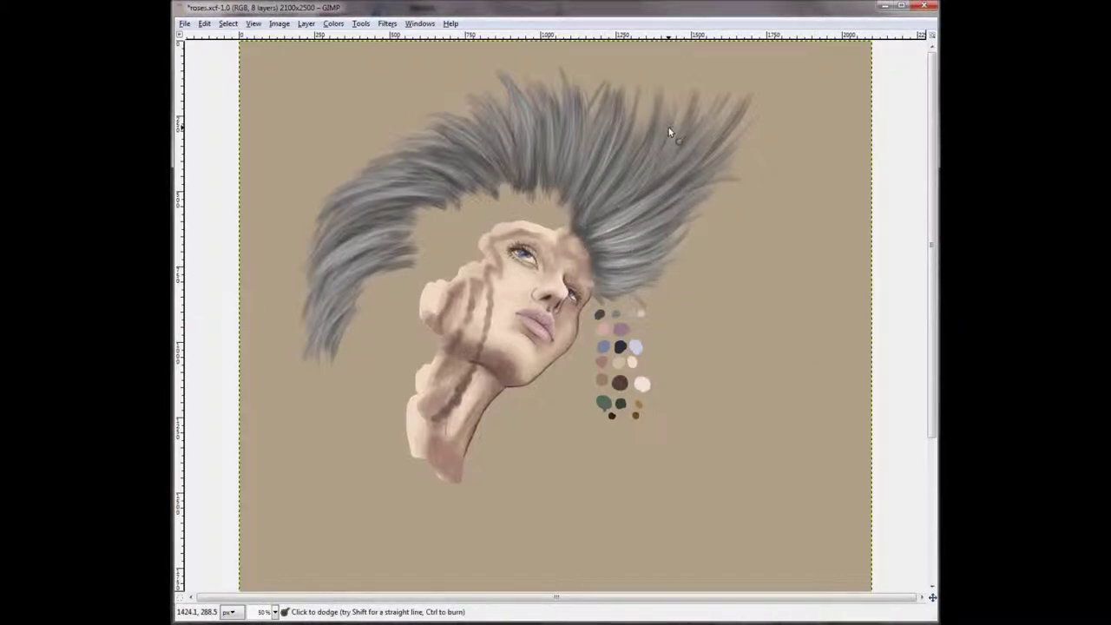
pyautogui.moveTo(595, 211)
pyautogui.mouseDown()
pyautogui.moveTo(613, 198)
pyautogui.moveTo(624, 234)
pyautogui.mouseUp()
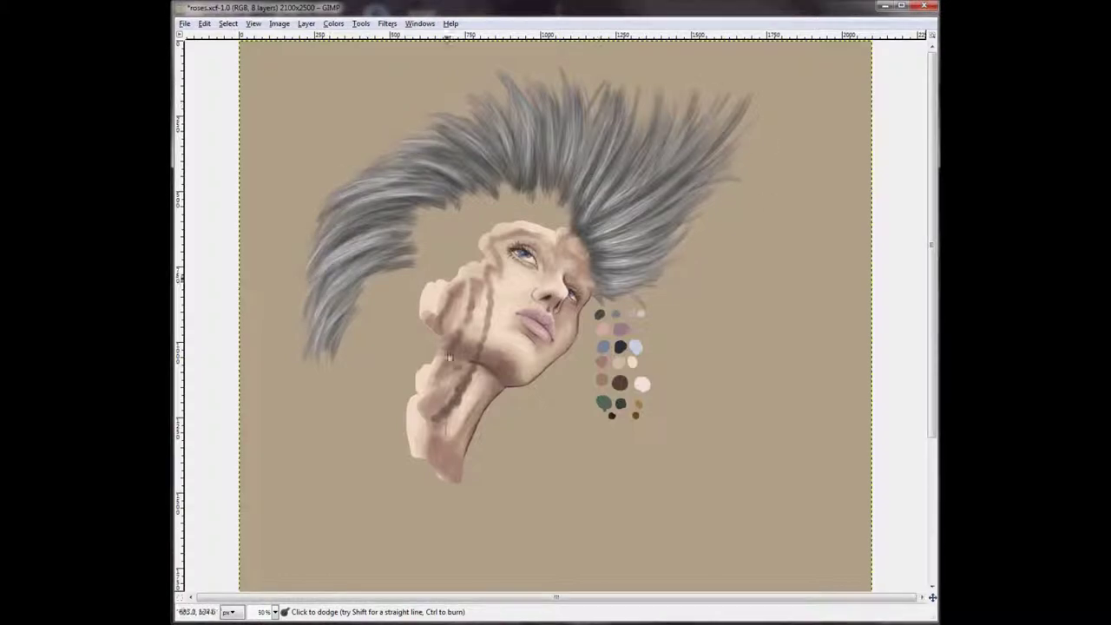
pyautogui.hotkey('ctrl', 'v')
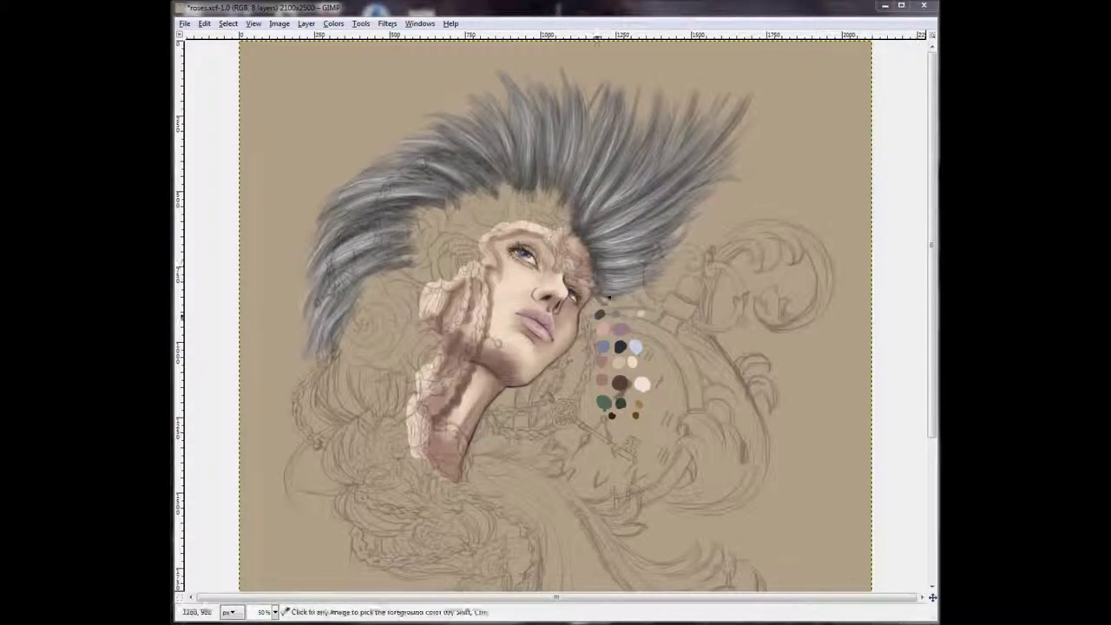
# Paint the upper sections of the braid below the head in dark grey.
pyautogui.scroll(-2, 198, 177)
pyautogui.scroll(1, 374, 272)
pyautogui.scroll(1, 374, 272)
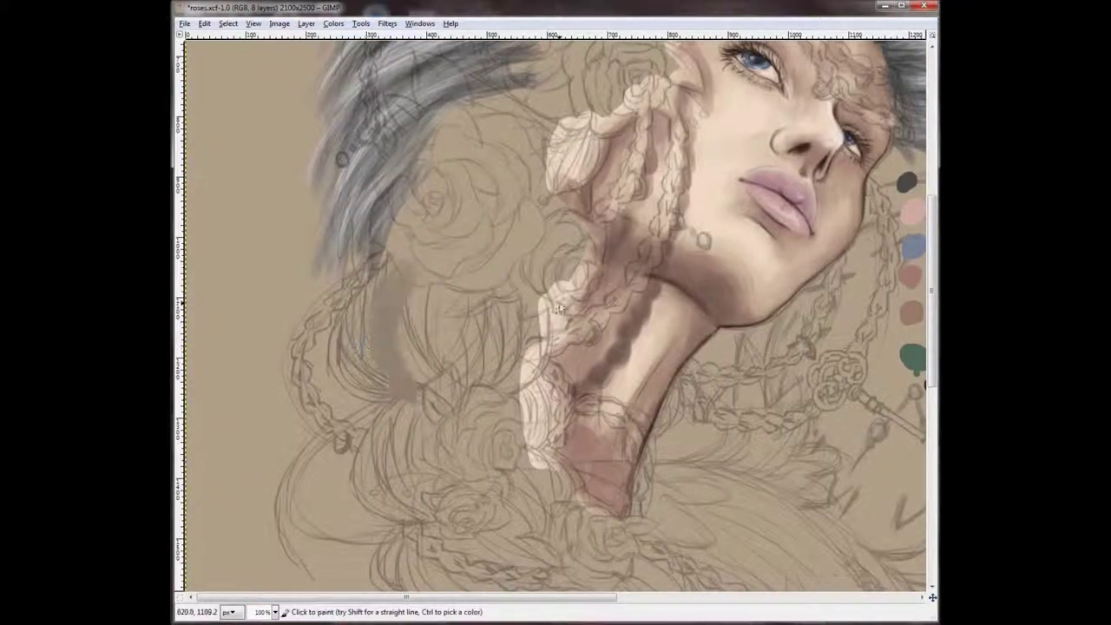
pyautogui.moveTo(408, 295); pyautogui.dragTo(356, 329)
pyautogui.moveTo(373, 261); pyautogui.dragTo(466, 298)
pyautogui.scroll(-5, 466, 298)
pyautogui.moveTo(521, 200)
pyautogui.mouseDown()
pyautogui.moveTo(492, 263)
pyautogui.moveTo(512, 286)
pyautogui.moveTo(451, 330)
pyautogui.mouseUp()
pyautogui.scroll(-3, 512, 286)
pyautogui.moveTo(564, 191); pyautogui.dragTo(486, 287)
pyautogui.moveTo(469, 347)
pyautogui.mouseDown()
pyautogui.moveTo(557, 362)
pyautogui.moveTo(569, 319)
pyautogui.mouseUp()
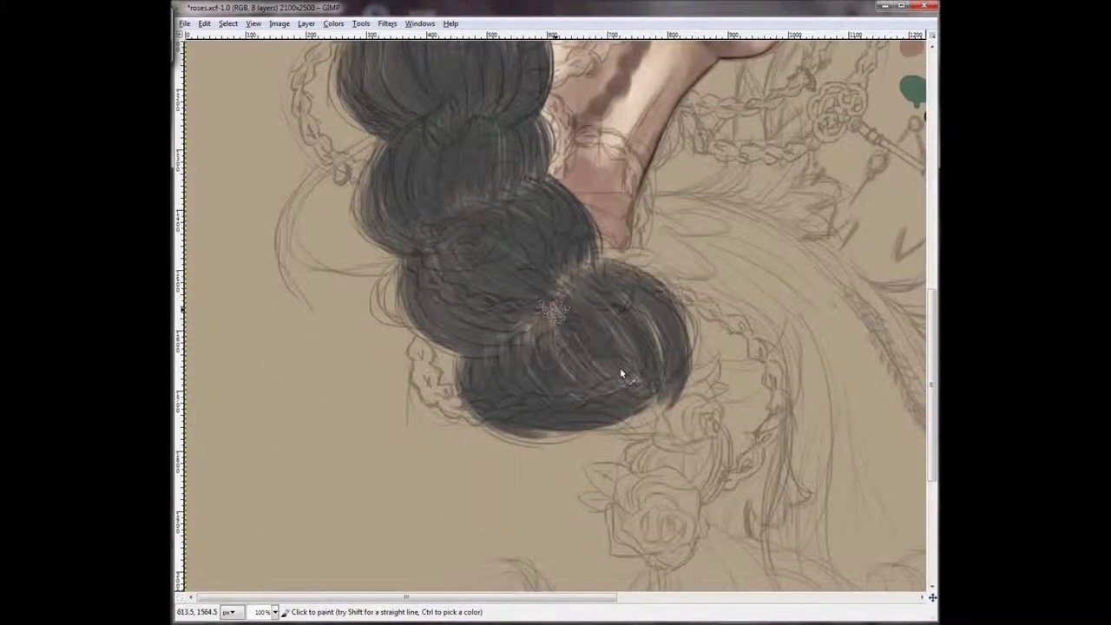
# Continue the dark grey braid further down the canvas.
pyautogui.moveTo(564, 260); pyautogui.dragTo(625, 381)
pyautogui.scroll(-2, 608, 347)
pyautogui.moveTo(634, 295); pyautogui.dragTo(695, 408)
pyautogui.moveTo(694, 295); pyautogui.dragTo(642, 408)
pyautogui.scroll(-5, 660, 365)
pyautogui.hscroll(3, 556, 312)
pyautogui.moveTo(590, 261); pyautogui.dragTo(607, 486)
pyautogui.moveTo(520, 486)
pyautogui.mouseDown()
pyautogui.moveTo(339, 322)
pyautogui.moveTo(508, 293)
pyautogui.moveTo(451, 469)
pyautogui.mouseUp()
# Paint the lower hair tail and its dark curled tuft on the left.
pyautogui.moveTo(651, 364); pyautogui.dragTo(603, 542)
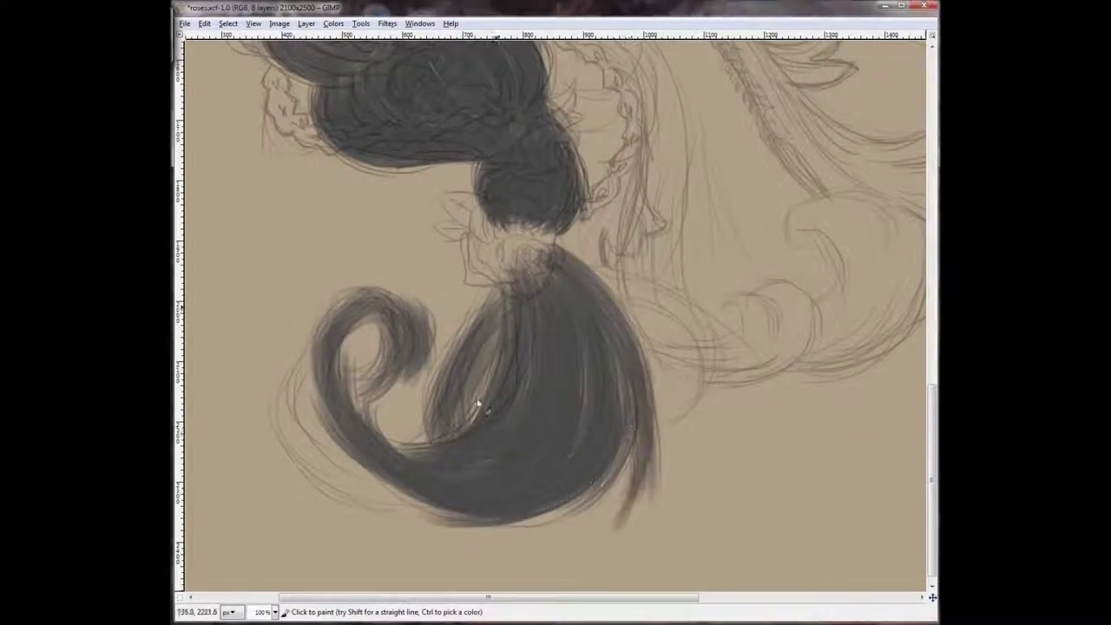
pyautogui.moveTo(434, 291); pyautogui.dragTo(396, 488)
pyautogui.moveTo(286, 373); pyautogui.dragTo(460, 521)
pyautogui.moveTo(651, 444); pyautogui.dragTo(599, 547)
pyautogui.moveTo(581, 256); pyautogui.dragTo(707, 408)
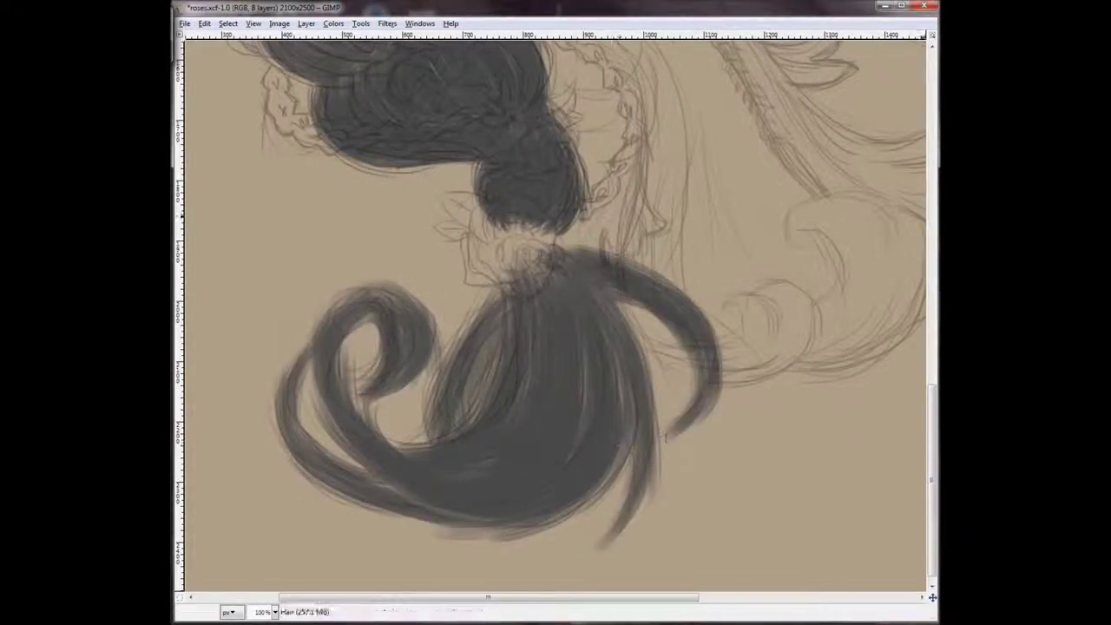
pyautogui.moveTo(642, 269); pyautogui.dragTo(738, 382)
pyautogui.moveTo(659, 417); pyautogui.dragTo(572, 564)
pyautogui.moveTo(303, 347); pyautogui.dragTo(269, 469)
pyautogui.moveTo(443, 295); pyautogui.dragTo(412, 386)
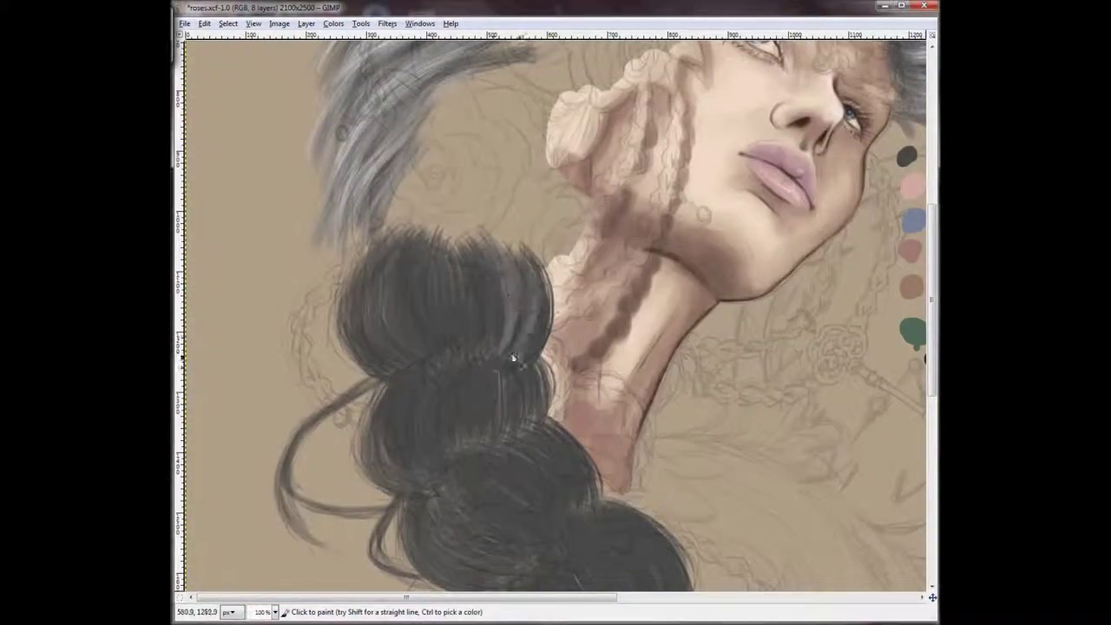
# Lighten the top two braid buns with light grey strokes.
pyautogui.moveTo(430, 296); pyautogui.dragTo(451, 340)
pyautogui.moveTo(448, 280); pyautogui.dragTo(448, 311)
pyautogui.moveTo(421, 243); pyautogui.dragTo(382, 364)
pyautogui.moveTo(382, 243); pyautogui.dragTo(352, 312)
pyautogui.moveTo(373, 373); pyautogui.dragTo(422, 458)
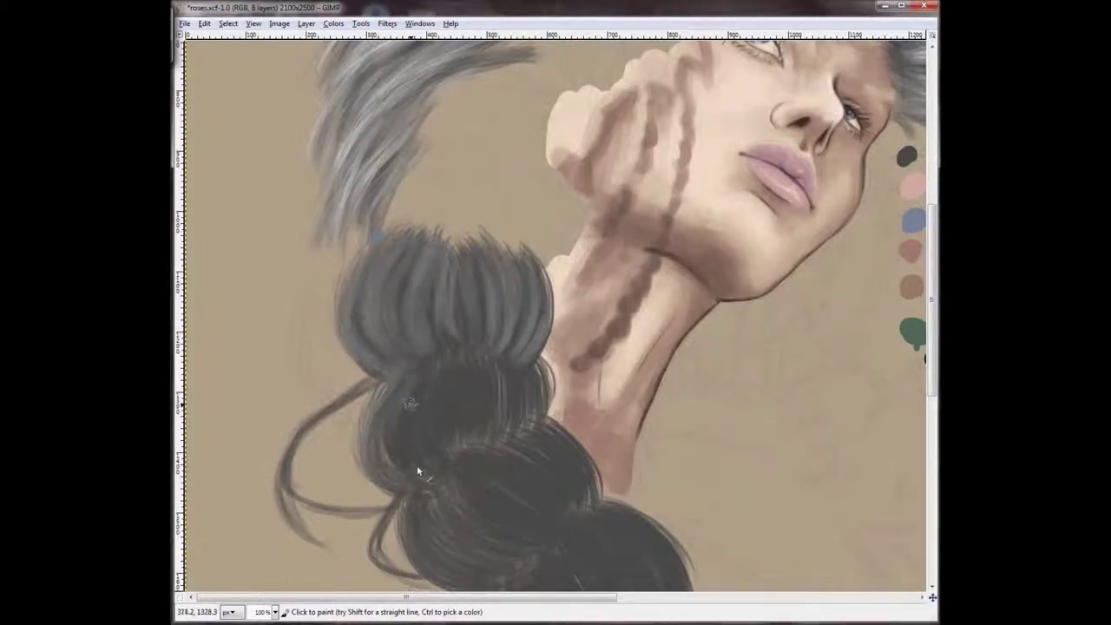
pyautogui.moveTo(413, 356); pyautogui.dragTo(446, 441)
pyautogui.moveTo(452, 365)
pyautogui.mouseDown()
pyautogui.moveTo(509, 385)
pyautogui.moveTo(538, 433)
pyautogui.mouseUp()
# Paint lighter grey over the middle, lower and lowest braid buns.
pyautogui.scroll(-5, 419, 290)
pyautogui.moveTo(419, 290)
pyautogui.mouseDown()
pyautogui.moveTo(564, 260)
pyautogui.moveTo(461, 280)
pyautogui.moveTo(486, 356)
pyautogui.mouseUp()
pyautogui.scroll(-1, 478, 393)
pyautogui.moveTo(608, 416)
pyautogui.mouseDown()
pyautogui.moveTo(478, 393)
pyautogui.moveTo(538, 377)
pyautogui.moveTo(570, 339)
pyautogui.moveTo(659, 295)
pyautogui.mouseUp()
pyautogui.scroll(-2, 676, 440)
pyautogui.moveTo(668, 339); pyautogui.dragTo(682, 401)
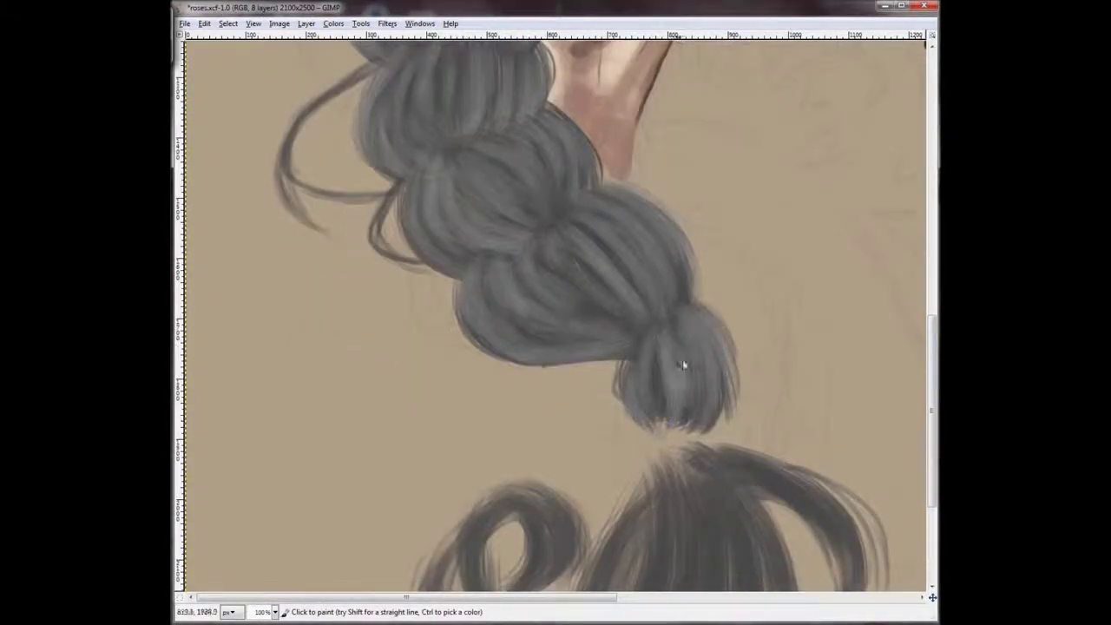
pyautogui.scroll(-3, 297, 217)
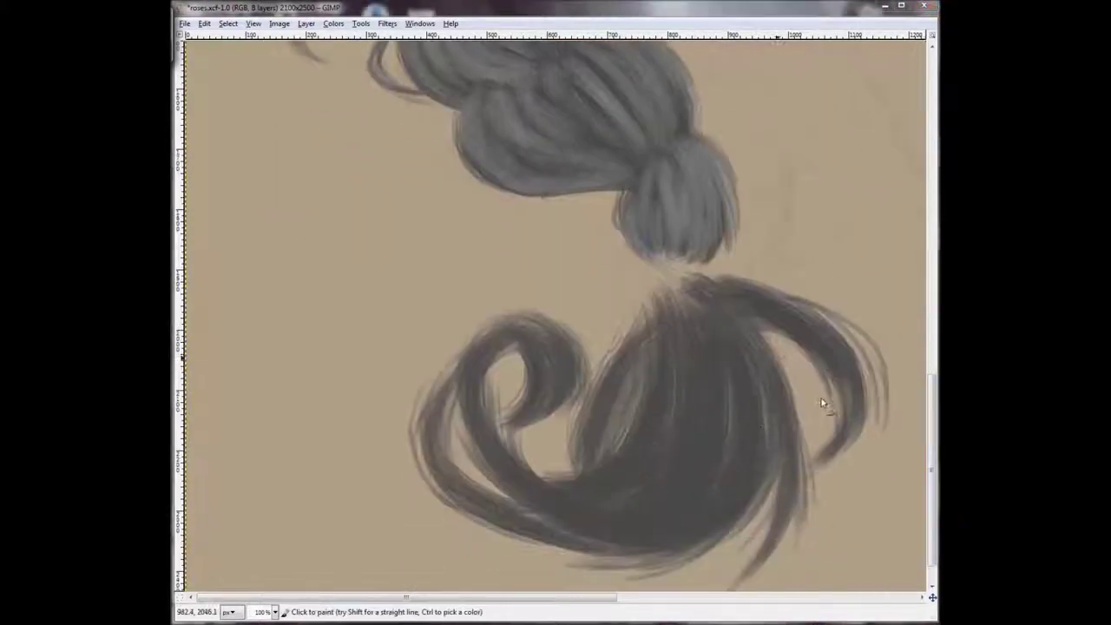
pyautogui.moveTo(764, 303); pyautogui.dragTo(781, 486)
pyautogui.scroll(-1, 673, 391)
pyautogui.moveTo(703, 278)
pyautogui.mouseDown()
pyautogui.moveTo(673, 391)
pyautogui.moveTo(570, 315)
pyautogui.moveTo(598, 390)
pyautogui.moveTo(498, 466)
pyautogui.mouseUp()
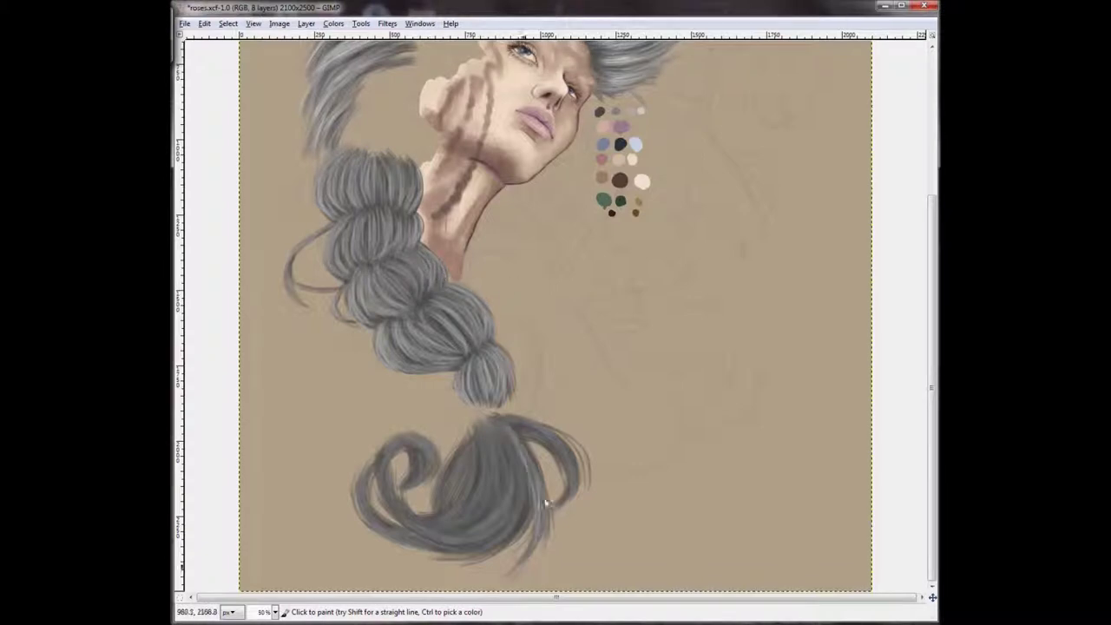
# Paint fine light grey highlight strands across the lower curled tuft.
pyautogui.moveTo(552, 442); pyautogui.dragTo(574, 507)
pyautogui.moveTo(470, 533)
pyautogui.mouseDown()
pyautogui.moveTo(512, 451)
pyautogui.moveTo(521, 542)
pyautogui.mouseUp()
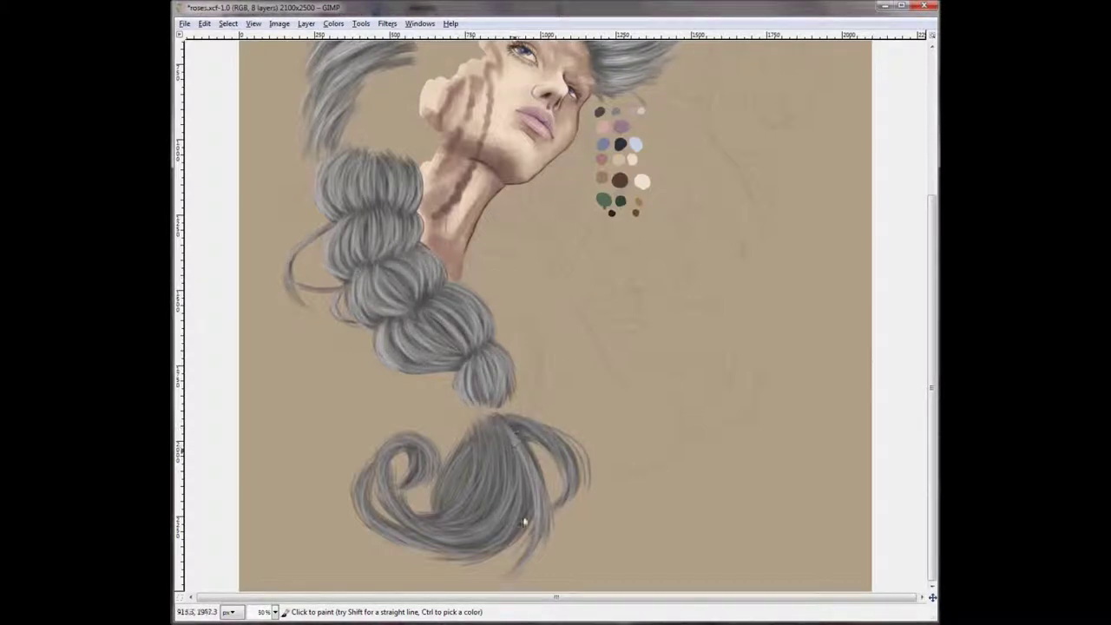
pyautogui.moveTo(491, 521); pyautogui.dragTo(507, 439)
pyautogui.moveTo(511, 546); pyautogui.dragTo(400, 442)
pyautogui.moveTo(416, 490); pyautogui.dragTo(357, 516)
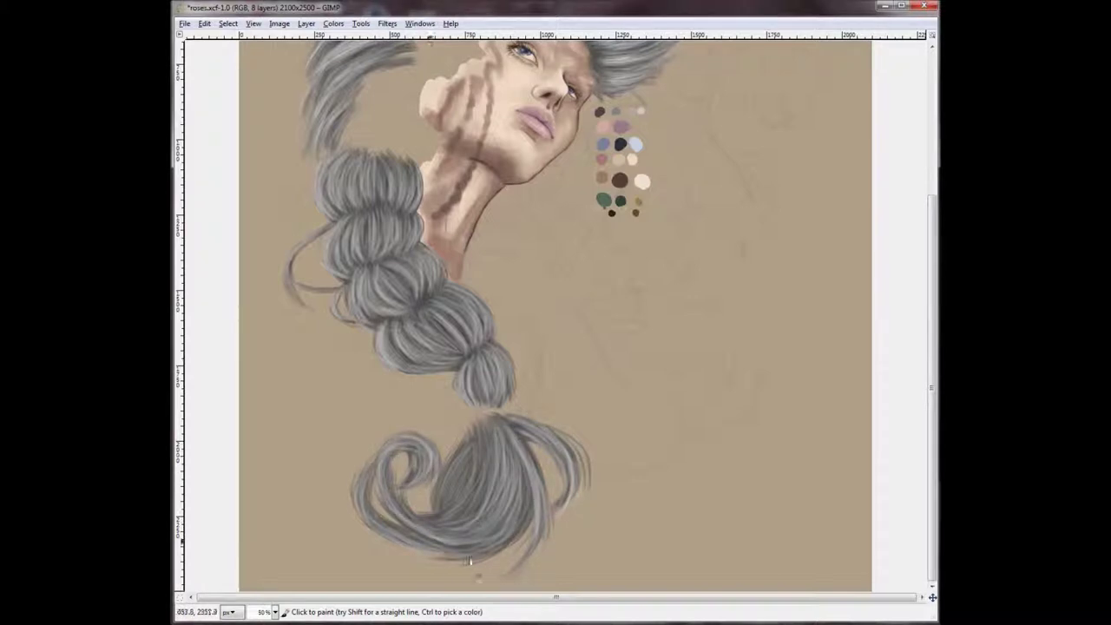
pyautogui.scroll(2, 394, 486)
pyautogui.hotkey('shift', 'd')
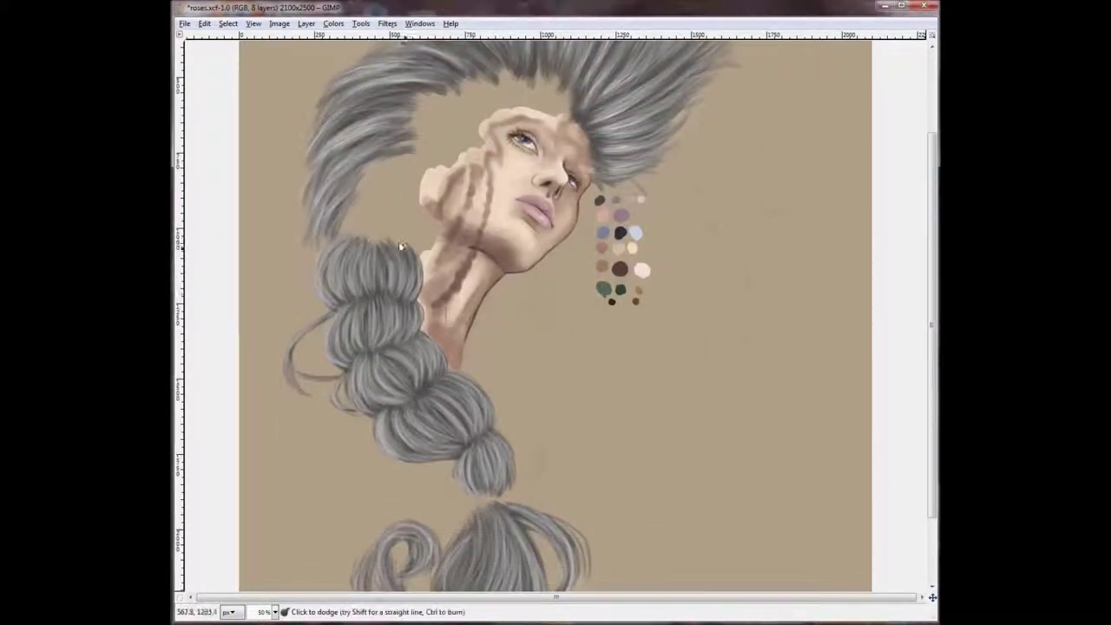
# Dodge the left edges of the upper and lower braid buns to brighten them.
pyautogui.press('1')
pyautogui.moveTo(323, 278); pyautogui.dragTo(297, 273)
pyautogui.moveTo(324, 330); pyautogui.dragTo(343, 373)
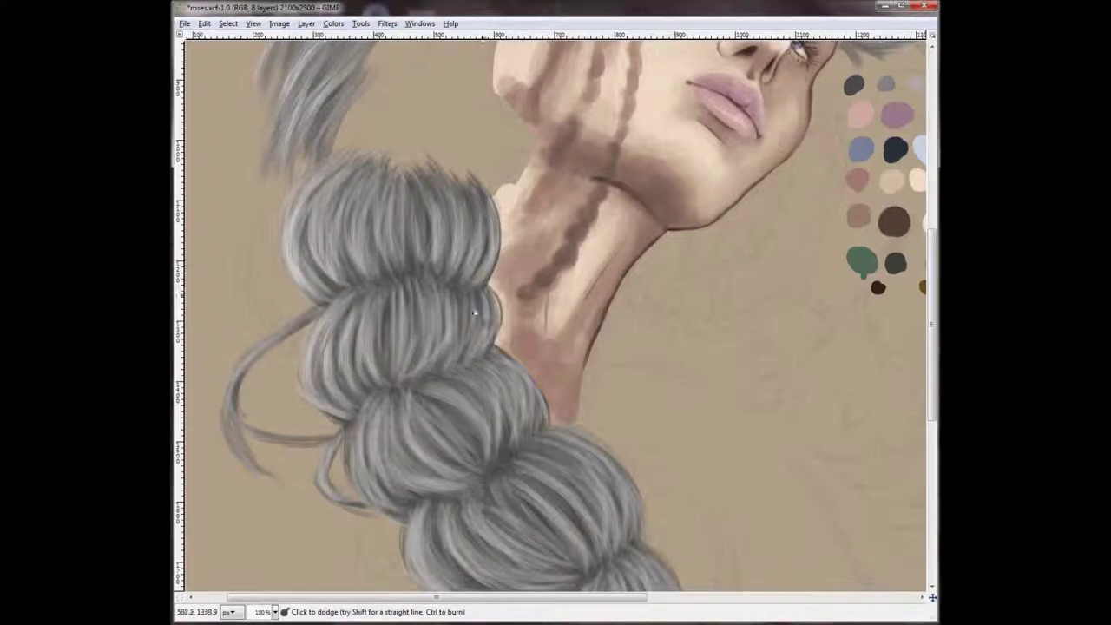
pyautogui.moveTo(354, 467); pyautogui.dragTo(417, 436)
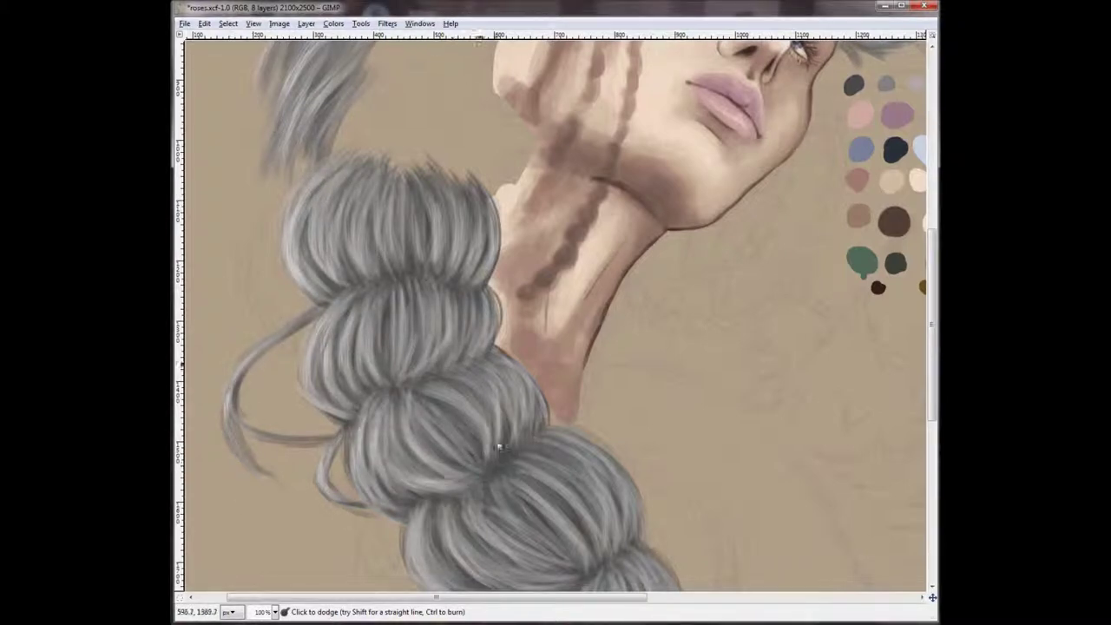
# Zoom out to 25% so the whole painting is visible.
pyautogui.scroll(-5, 499, 447)
pyautogui.scroll(-5, 751, 276)
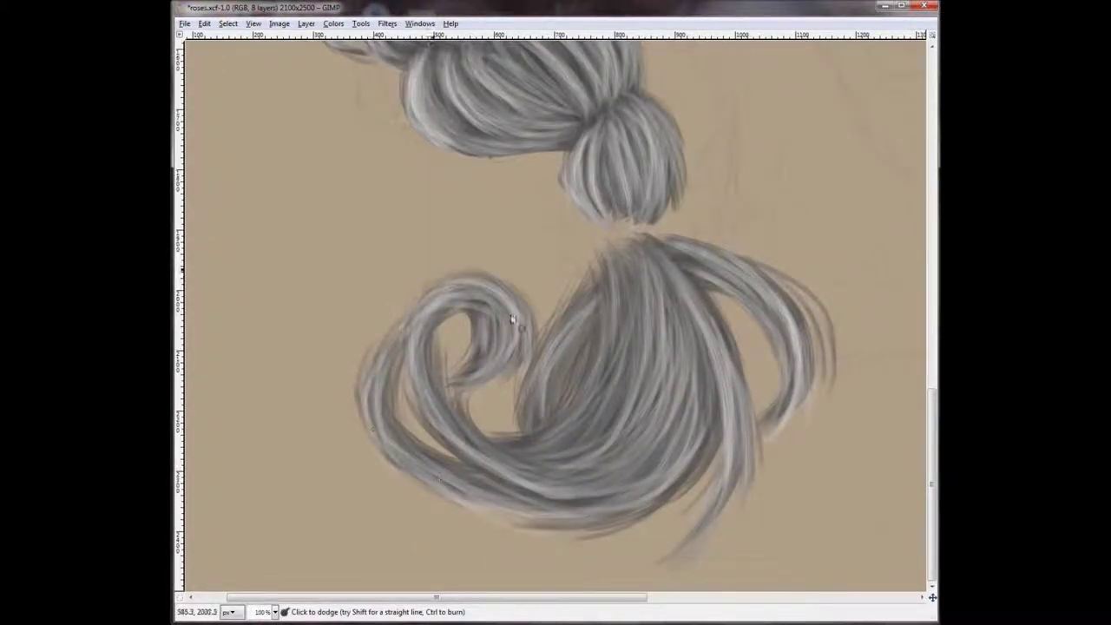
pyautogui.click(262, 612)
pyautogui.click(262, 579)
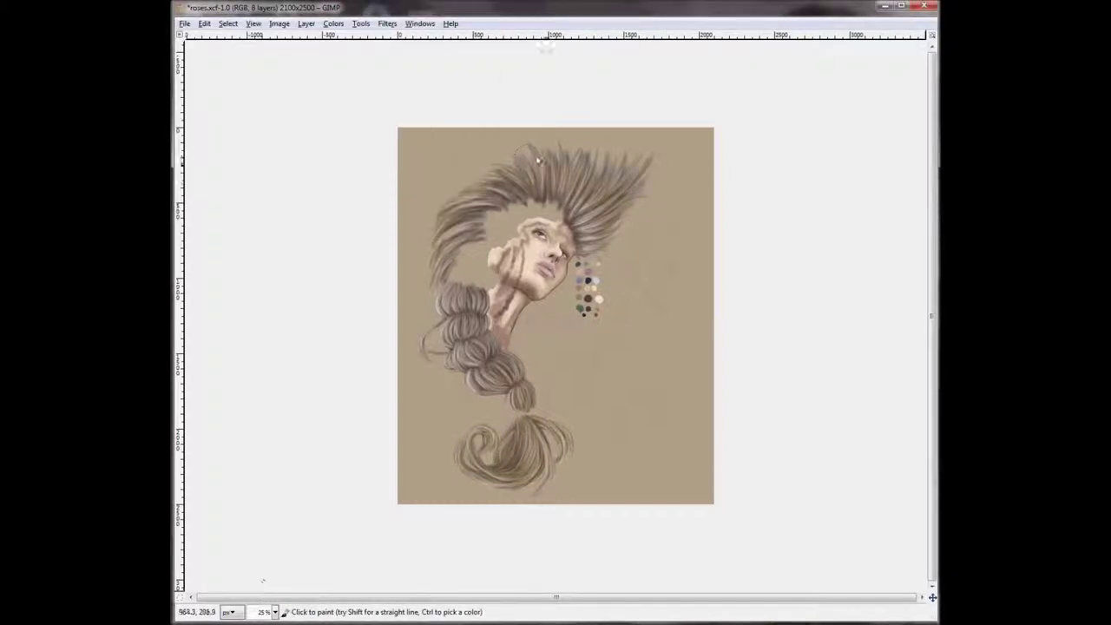
# Darken the bottom curl slightly, then dodge highlights into the mohawk crest, upper braid and lower swirl.
pyautogui.moveTo(504, 460); pyautogui.dragTo(543, 441)
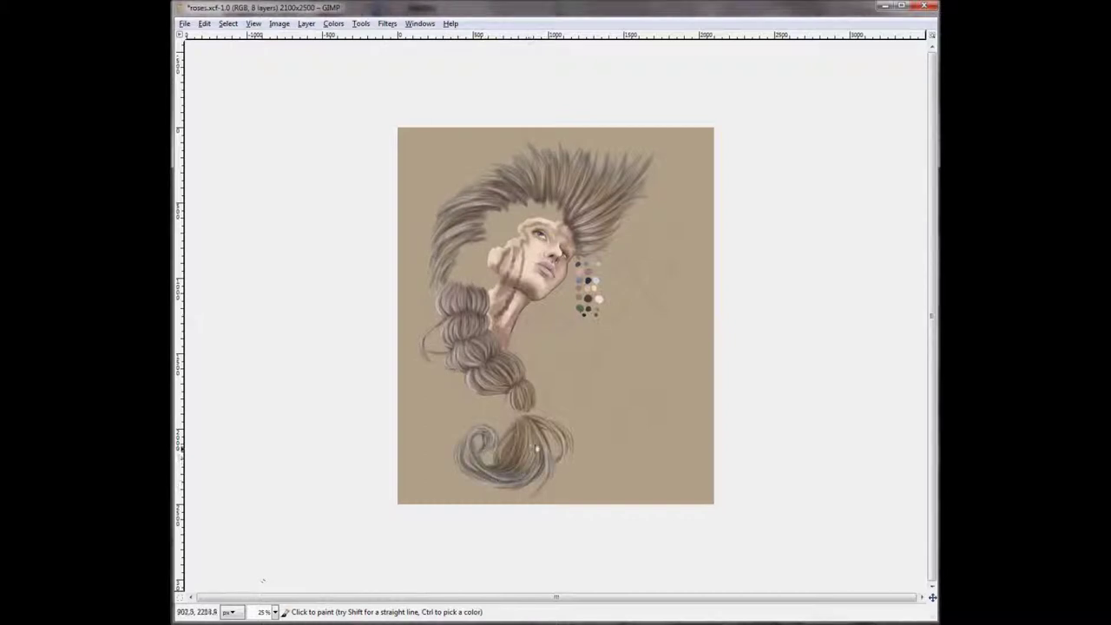
pyautogui.hotkey('shift', 'd')
pyautogui.moveTo(638, 178)
pyautogui.mouseDown()
pyautogui.moveTo(612, 154)
pyautogui.moveTo(630, 209)
pyautogui.mouseUp()
pyautogui.moveTo(603, 174)
pyautogui.mouseDown()
pyautogui.moveTo(534, 151)
pyautogui.moveTo(486, 165)
pyautogui.moveTo(425, 265)
pyautogui.moveTo(534, 178)
pyautogui.mouseUp()
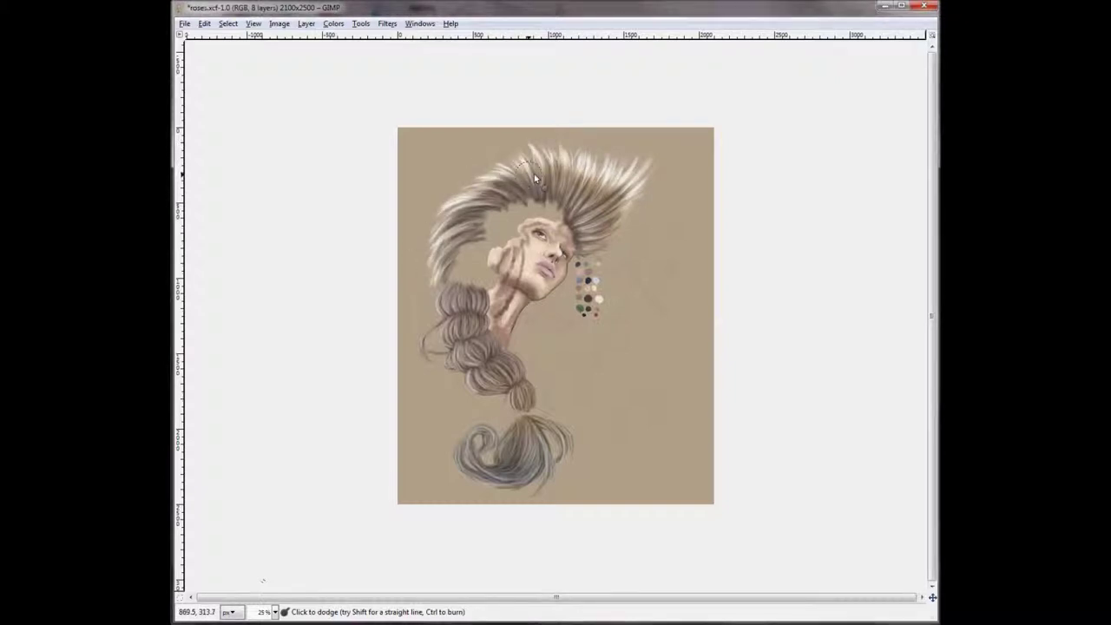
pyautogui.moveTo(482, 430)
pyautogui.mouseDown()
pyautogui.moveTo(460, 460)
pyautogui.moveTo(524, 460)
pyautogui.moveTo(468, 486)
pyautogui.moveTo(546, 434)
pyautogui.mouseUp()
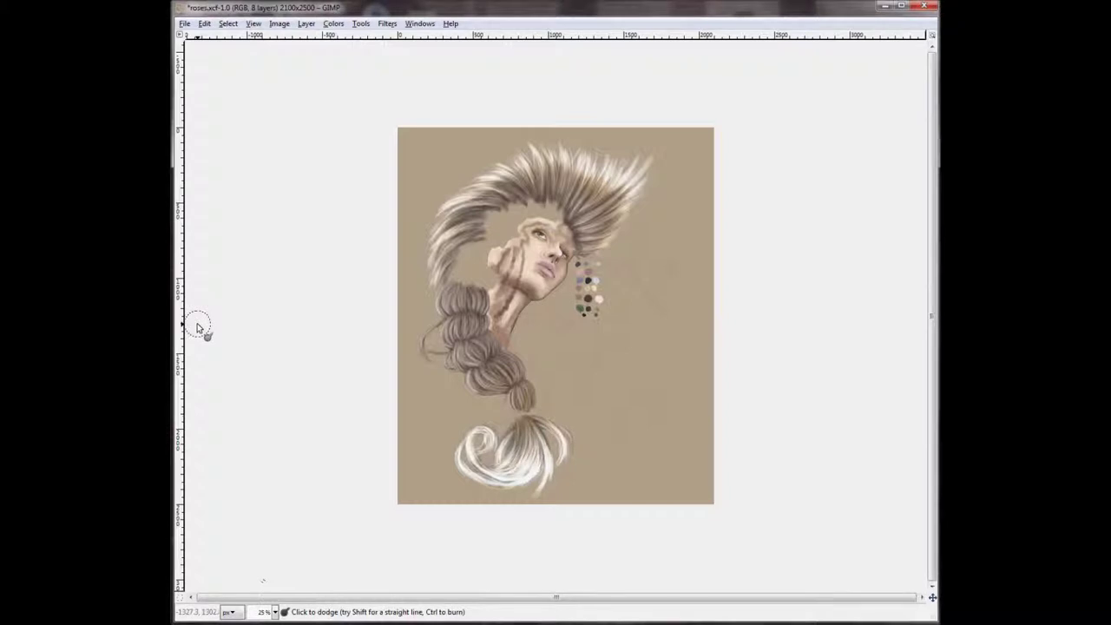
pyautogui.moveTo(442, 286); pyautogui.dragTo(455, 367)
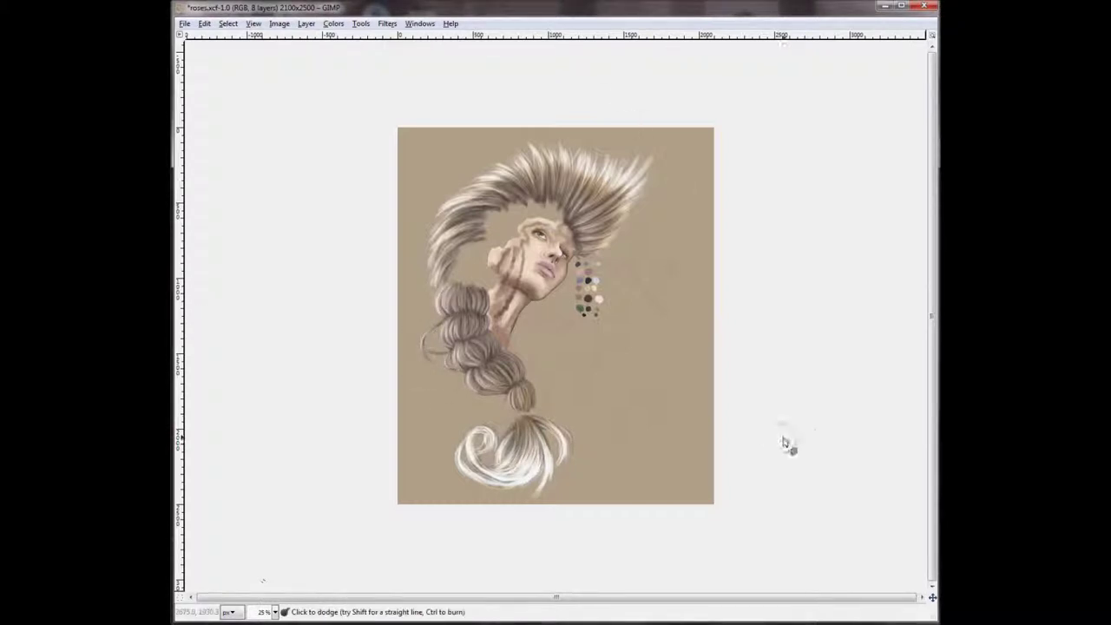
pyautogui.moveTo(635, 213)
pyautogui.mouseDown()
pyautogui.moveTo(564, 169)
pyautogui.moveTo(508, 175)
pyautogui.mouseUp()
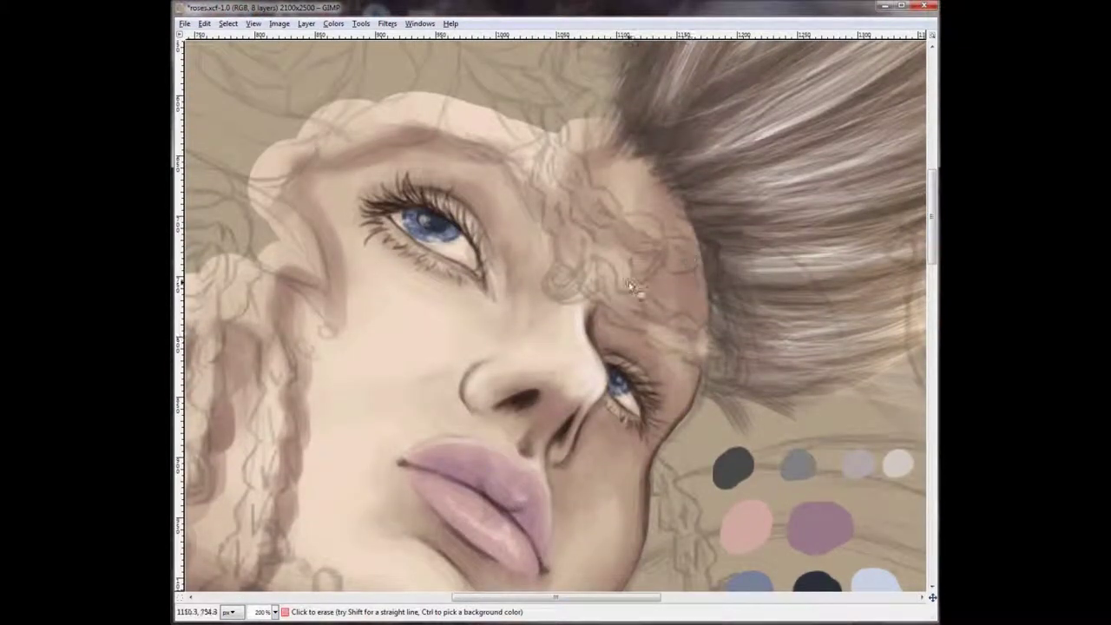
# Paint flat blue braid strands along the hairline, across the forehead and through the upper hair.
pyautogui.click(274, 612)
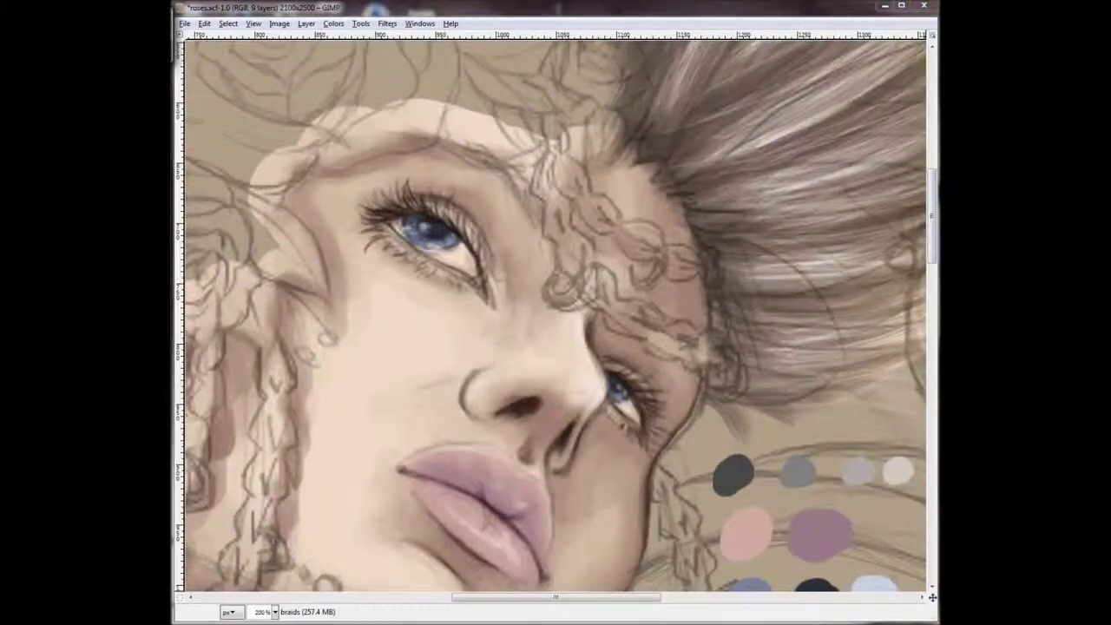
pyautogui.moveTo(552, 120)
pyautogui.mouseDown()
pyautogui.moveTo(569, 170)
pyautogui.moveTo(710, 273)
pyautogui.mouseUp()
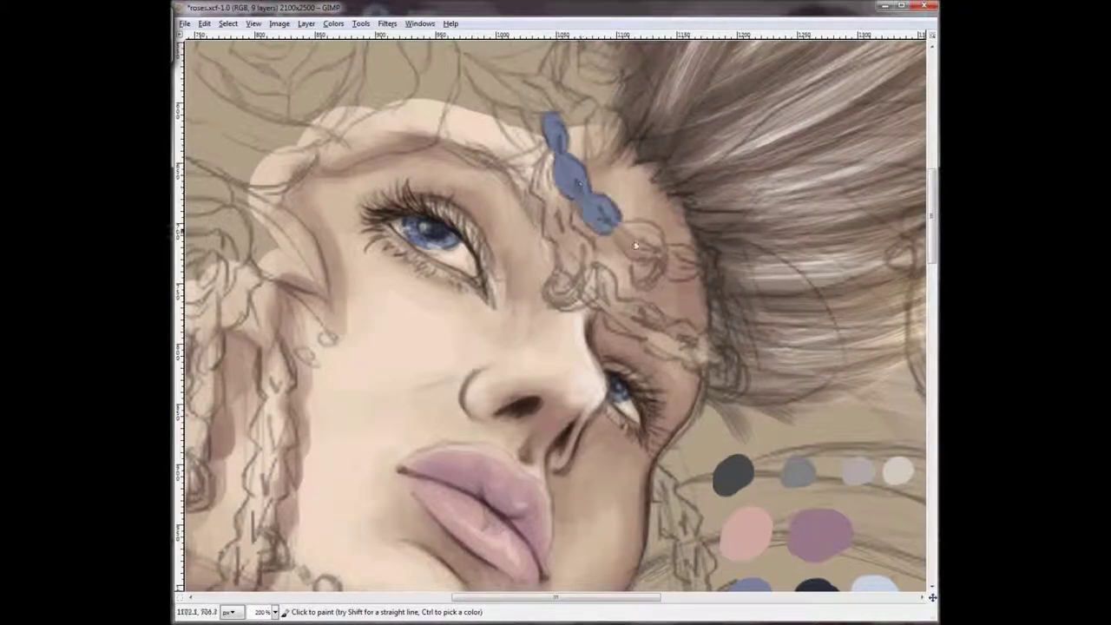
pyautogui.moveTo(545, 171); pyautogui.dragTo(710, 356)
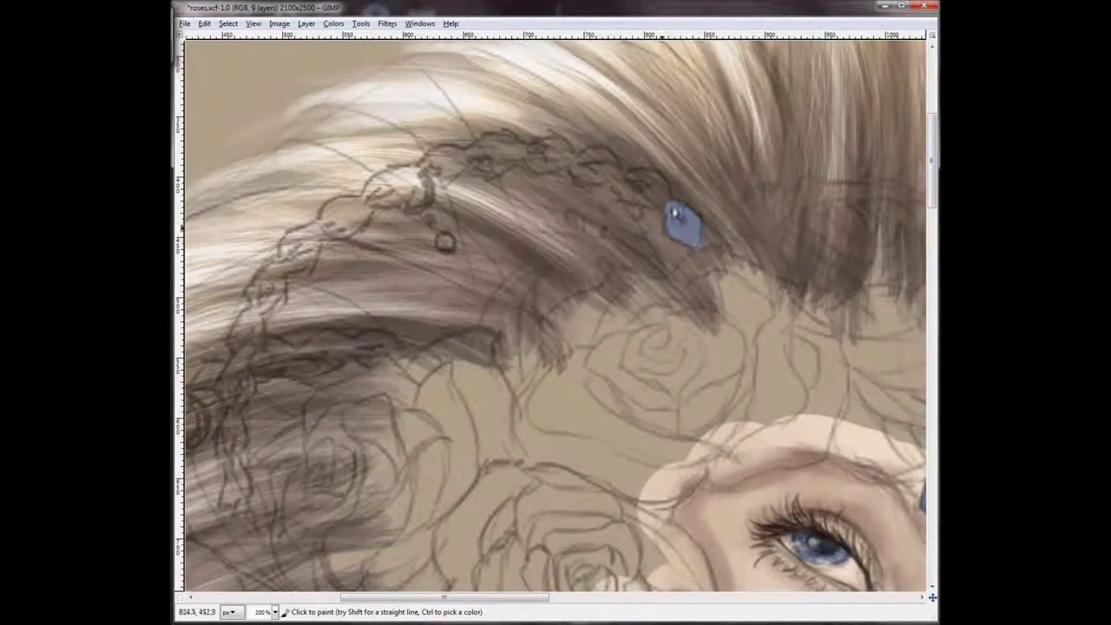
pyautogui.moveTo(674, 223); pyautogui.dragTo(576, 163)
pyautogui.moveTo(568, 233); pyautogui.dragTo(277, 334)
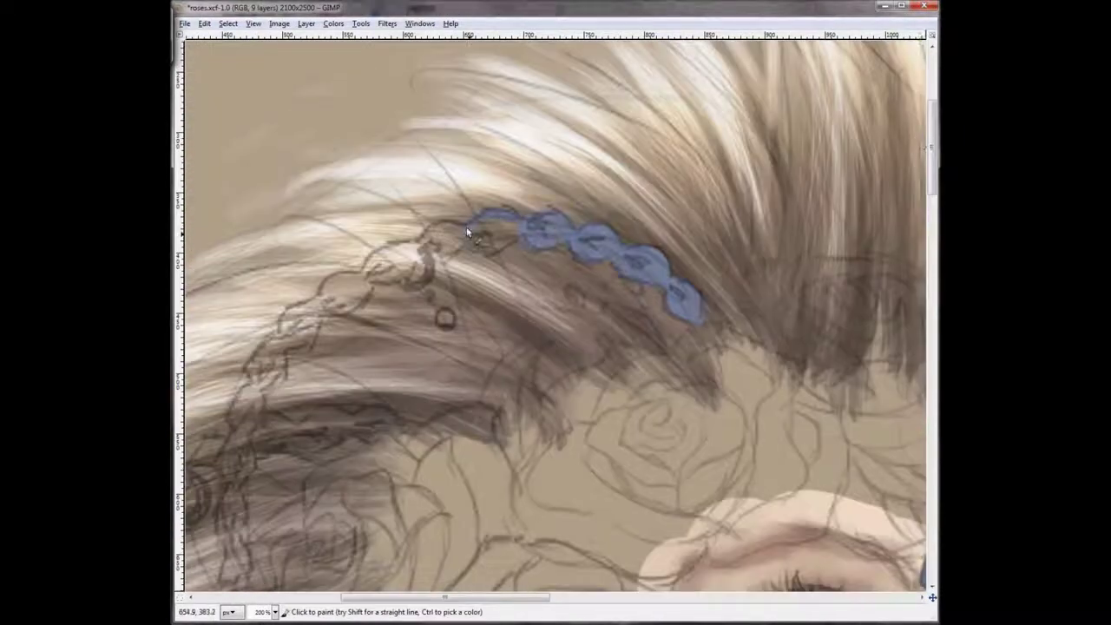
pyautogui.scroll(-3, 929, 200)
pyautogui.scroll(-3, 929, 199)
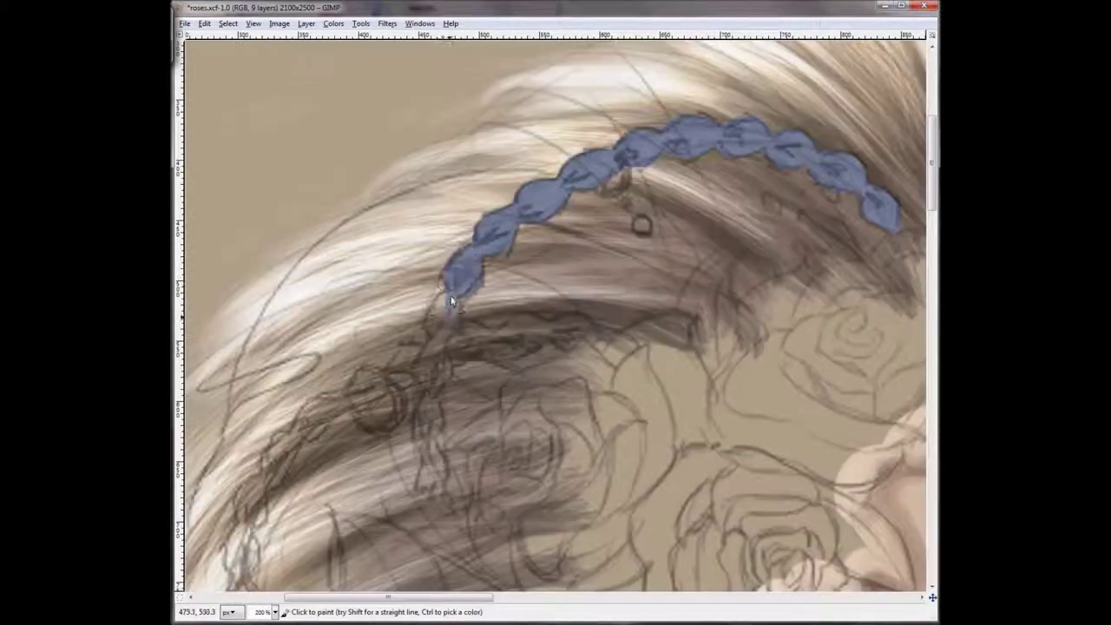
pyautogui.moveTo(434, 255); pyautogui.dragTo(443, 343)
pyautogui.click(564, 199)
pyautogui.moveTo(560, 215); pyautogui.dragTo(456, 222)
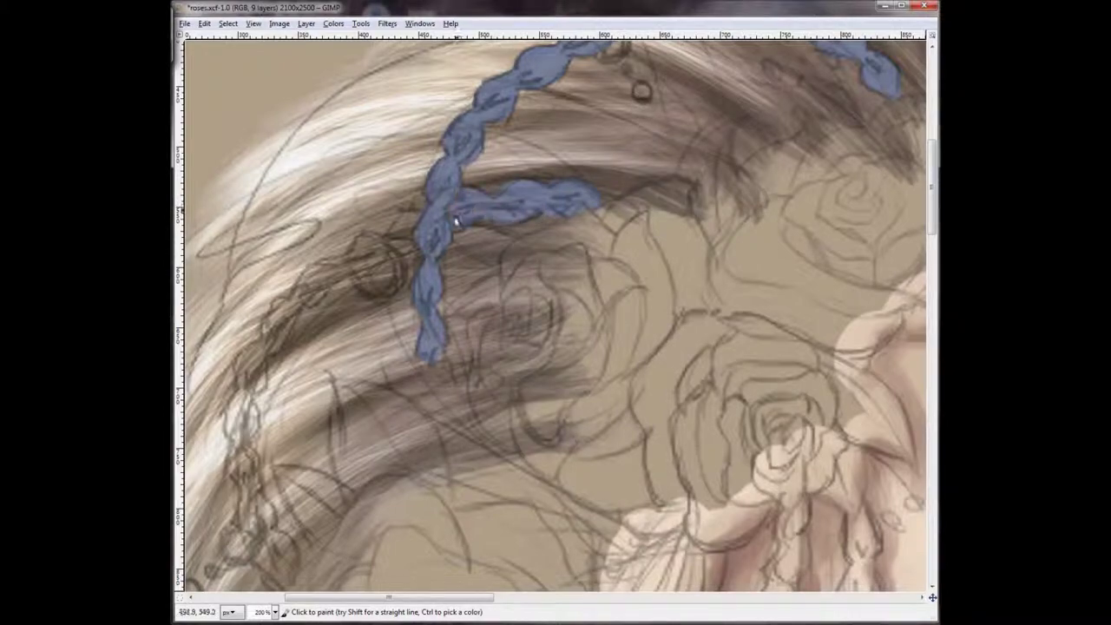
pyautogui.moveTo(379, 246); pyautogui.dragTo(295, 304)
# Paint blue braid strands running down through the hair and beside the face.
pyautogui.scroll(-4, 347, 303)
pyautogui.hscroll(-6, 347, 304)
pyautogui.moveTo(475, 261)
pyautogui.mouseDown()
pyautogui.moveTo(482, 334)
pyautogui.moveTo(510, 425)
pyautogui.mouseUp()
pyautogui.scroll(-10, 511, 425)
pyautogui.moveTo(514, 122)
pyautogui.mouseDown()
pyautogui.moveTo(403, 234)
pyautogui.moveTo(362, 311)
pyautogui.moveTo(349, 382)
pyautogui.moveTo(382, 440)
pyautogui.mouseUp()
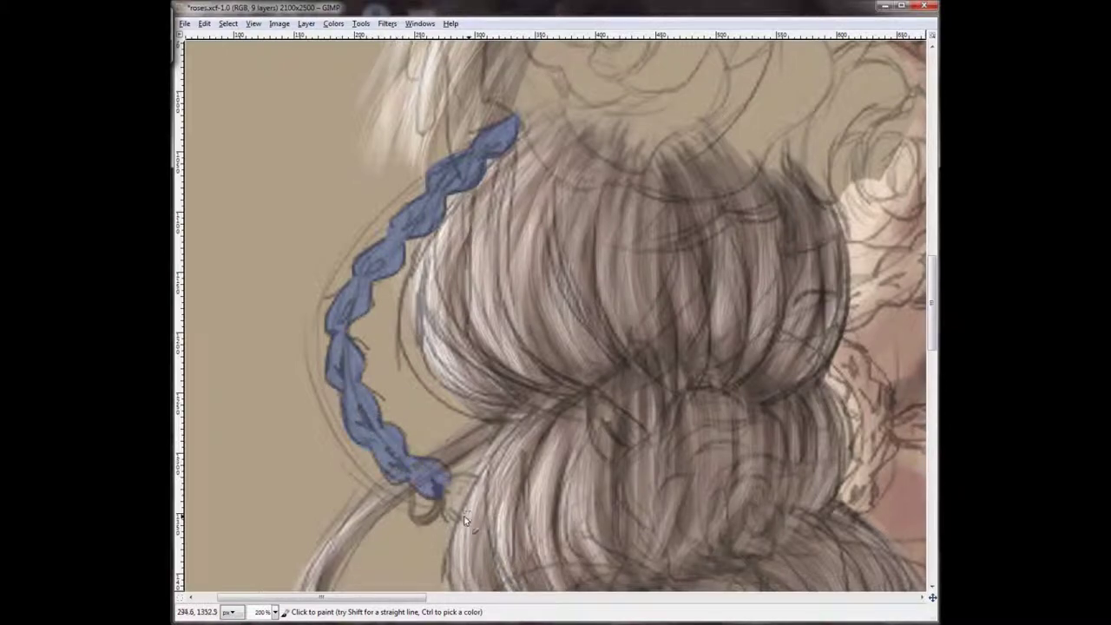
pyautogui.scroll(8, 465, 519)
pyautogui.hscroll(8, 465, 519)
pyautogui.moveTo(664, 221)
pyautogui.mouseDown()
pyautogui.moveTo(647, 304)
pyautogui.moveTo(564, 438)
pyautogui.mouseUp()
pyautogui.moveTo(729, 227); pyautogui.dragTo(725, 343)
pyautogui.scroll(-3, 725, 343)
pyautogui.moveTo(724, 204); pyautogui.dragTo(702, 260)
pyautogui.scroll(-2, 699, 208)
pyautogui.moveTo(696, 199); pyautogui.dragTo(627, 341)
pyautogui.scroll(-1, 626, 340)
pyautogui.moveTo(610, 290)
pyautogui.mouseDown()
pyautogui.moveTo(540, 310)
pyautogui.moveTo(475, 373)
pyautogui.mouseUp()
# Paint thin blue braid strands across and down the neck.
pyautogui.hotkey('shift', 'ctrl', 'j')
pyautogui.press('1')
pyautogui.moveTo(605, 167)
pyautogui.mouseDown()
pyautogui.moveTo(612, 300)
pyautogui.moveTo(592, 346)
pyautogui.mouseUp()
pyautogui.press('2')
pyautogui.scroll(-1, 642, 299)
pyautogui.moveTo(651, 295)
pyautogui.mouseDown()
pyautogui.moveTo(621, 348)
pyautogui.moveTo(488, 431)
pyautogui.moveTo(347, 415)
pyautogui.moveTo(265, 338)
pyautogui.mouseUp()
pyautogui.moveTo(607, 87)
pyautogui.mouseDown()
pyautogui.moveTo(551, 217)
pyautogui.moveTo(442, 334)
pyautogui.moveTo(291, 317)
pyautogui.mouseUp()
pyautogui.hscroll(-5, 290, 317)
pyautogui.moveTo(399, 165); pyautogui.dragTo(413, 308)
pyautogui.moveTo(551, 234); pyautogui.dragTo(469, 269)
pyautogui.scroll(-2, 469, 269)
pyautogui.moveTo(568, 186)
pyautogui.mouseDown()
pyautogui.moveTo(586, 303)
pyautogui.moveTo(556, 369)
pyautogui.mouseUp()
pyautogui.hscroll(-5, 556, 369)
# Paint a small blue braid on the hair bun and extend the right strand downward.
pyautogui.moveTo(412, 373)
pyautogui.mouseDown()
pyautogui.moveTo(447, 438)
pyautogui.moveTo(684, 485)
pyautogui.mouseUp()
pyautogui.scroll(-5, 684, 485)
pyautogui.moveTo(434, 317)
pyautogui.mouseDown()
pyautogui.moveTo(420, 333)
pyautogui.moveTo(483, 404)
pyautogui.moveTo(573, 438)
pyautogui.moveTo(768, 418)
pyautogui.moveTo(855, 386)
pyautogui.mouseUp()
pyautogui.hscroll(5, 854, 386)
pyautogui.hscroll(5, 681, 399)
pyautogui.moveTo(508, 186)
pyautogui.mouseDown()
pyautogui.moveTo(632, 248)
pyautogui.moveTo(719, 322)
pyautogui.mouseUp()
pyautogui.scroll(-5, 719, 322)
pyautogui.moveTo(720, 196); pyautogui.dragTo(761, 265)
pyautogui.moveTo(755, 211); pyautogui.dragTo(719, 298)
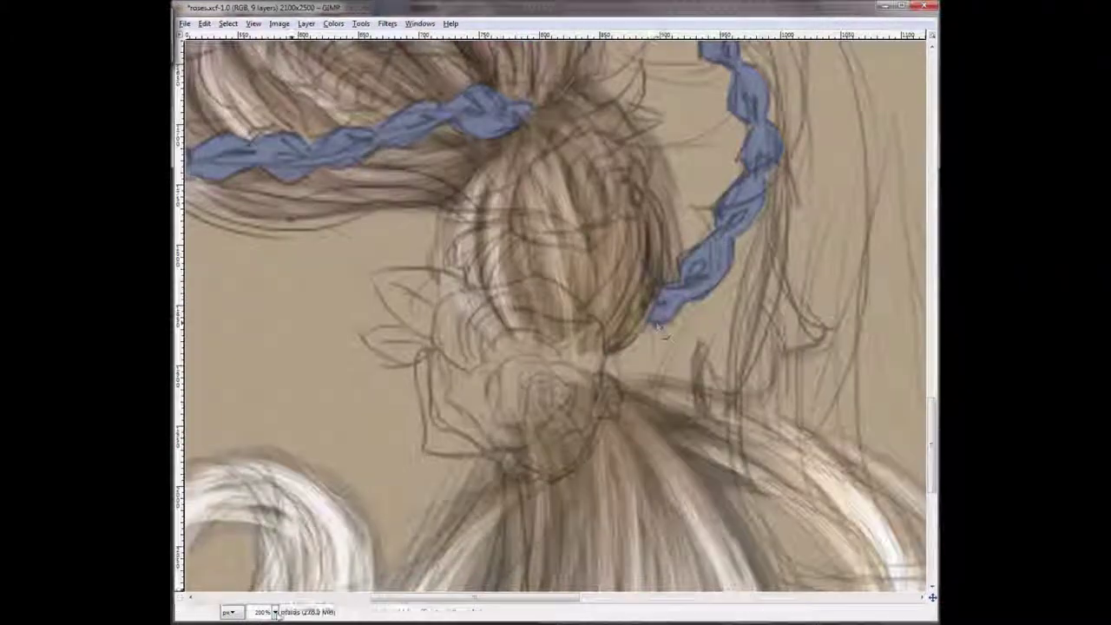
pyautogui.press('-')
pyautogui.press('-')
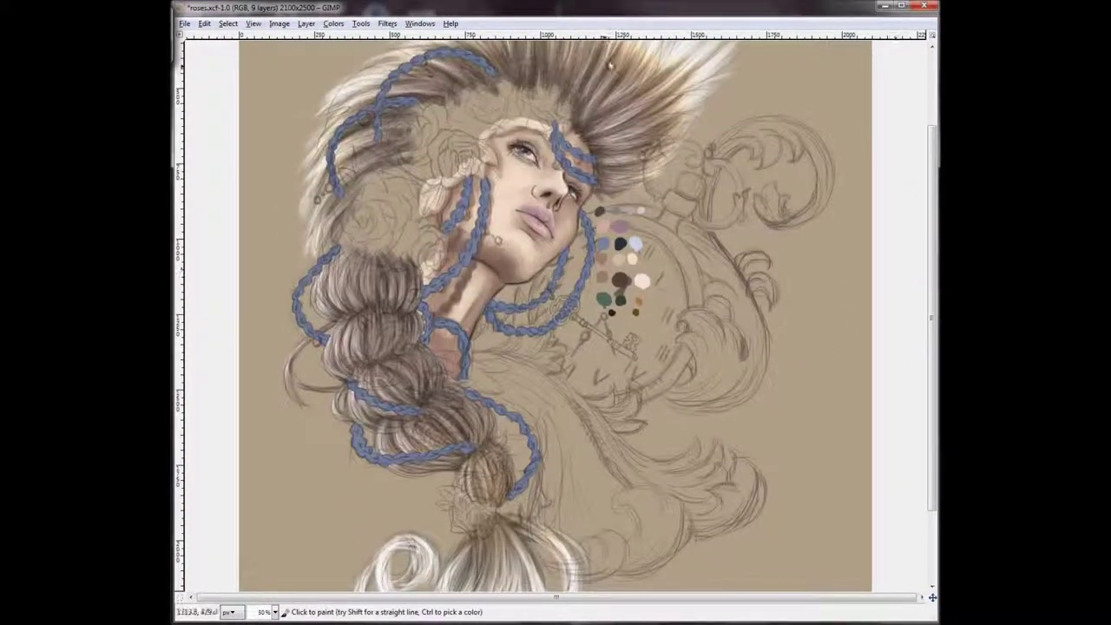
# At 200% zoom, shade the forehead braid into dark-blue beads, darkening its edges and tip.
pyautogui.press('2')
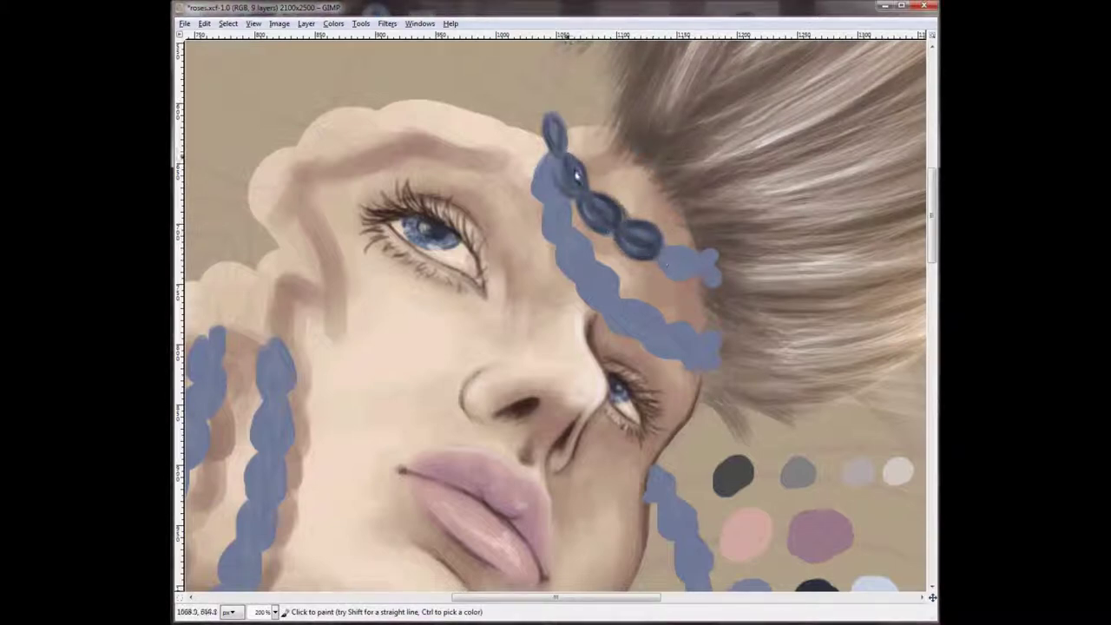
pyautogui.moveTo(702, 262); pyautogui.dragTo(659, 253)
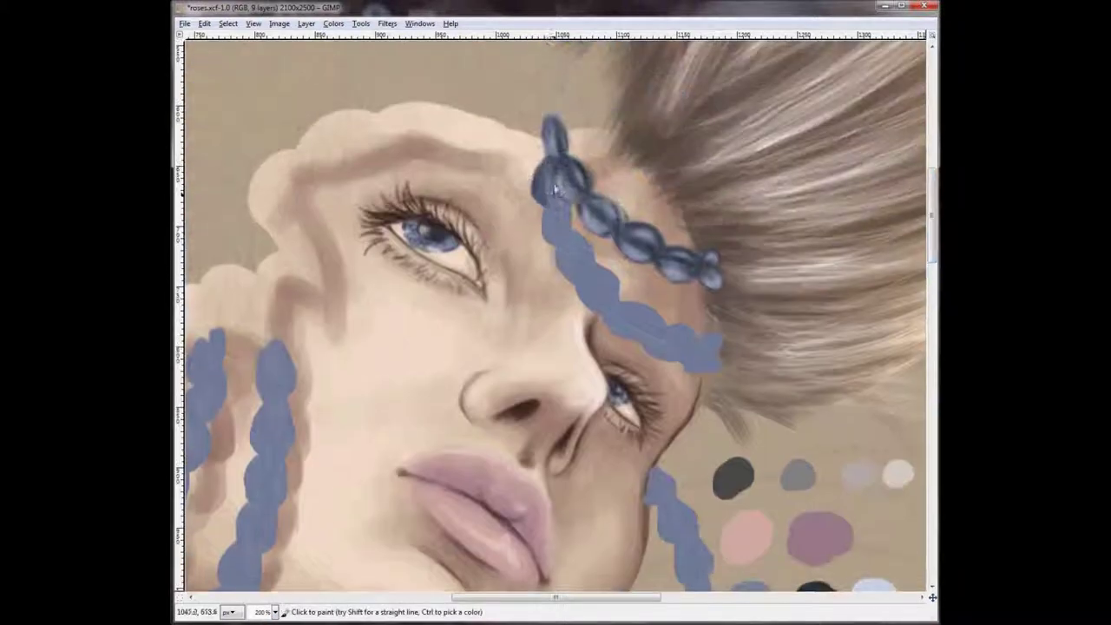
pyautogui.moveTo(555, 189); pyautogui.dragTo(558, 260)
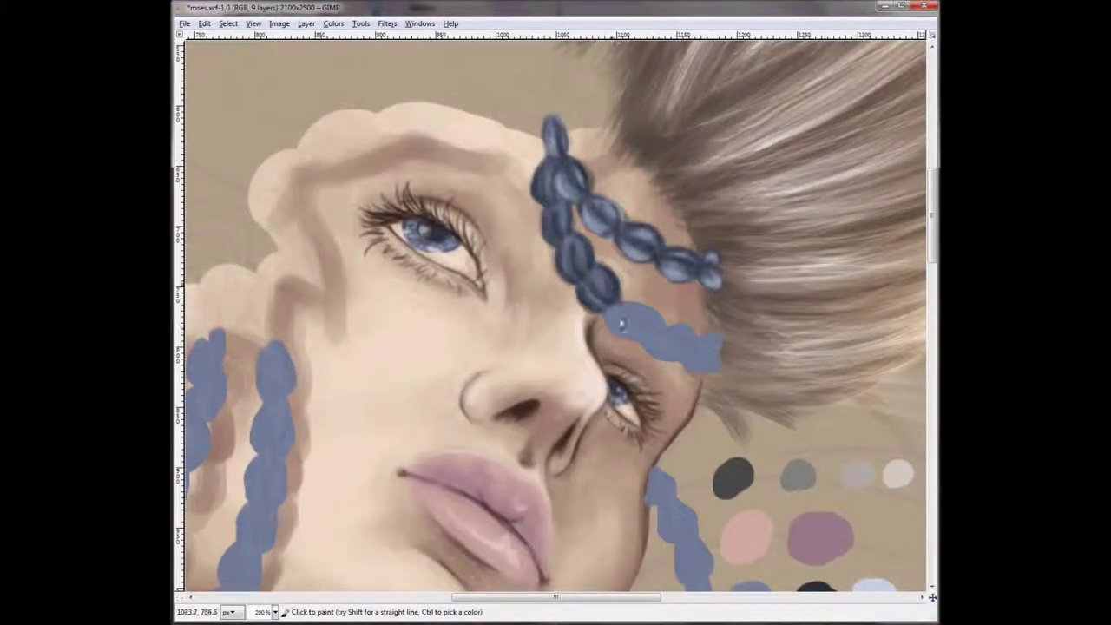
pyautogui.moveTo(621, 324); pyautogui.dragTo(647, 313)
pyautogui.moveTo(698, 354); pyautogui.dragTo(706, 359)
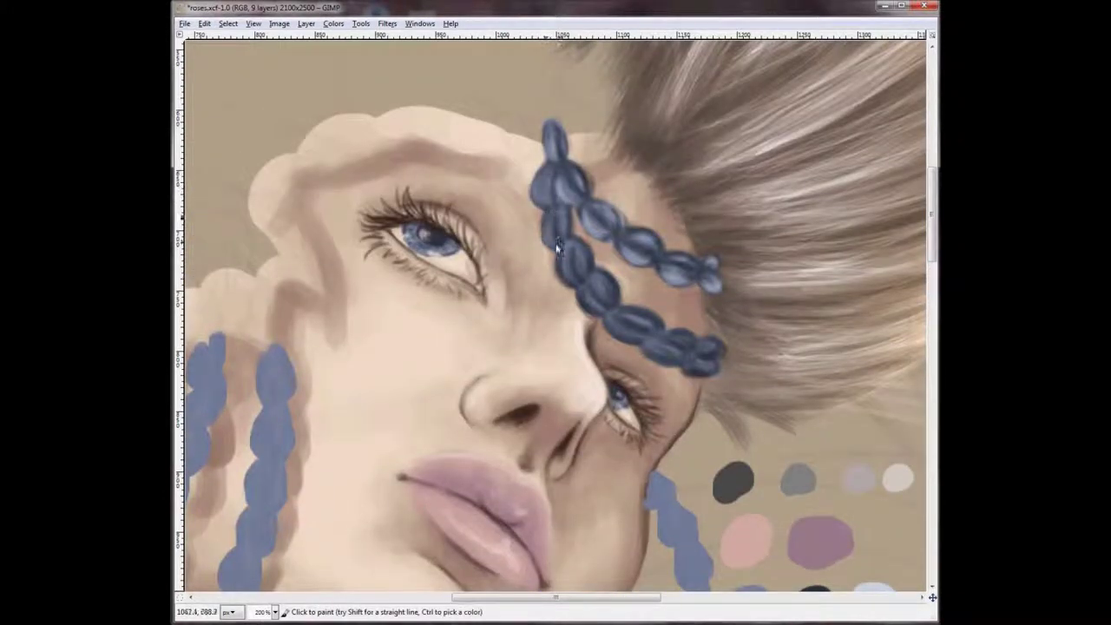
pyautogui.moveTo(557, 248); pyautogui.dragTo(579, 297)
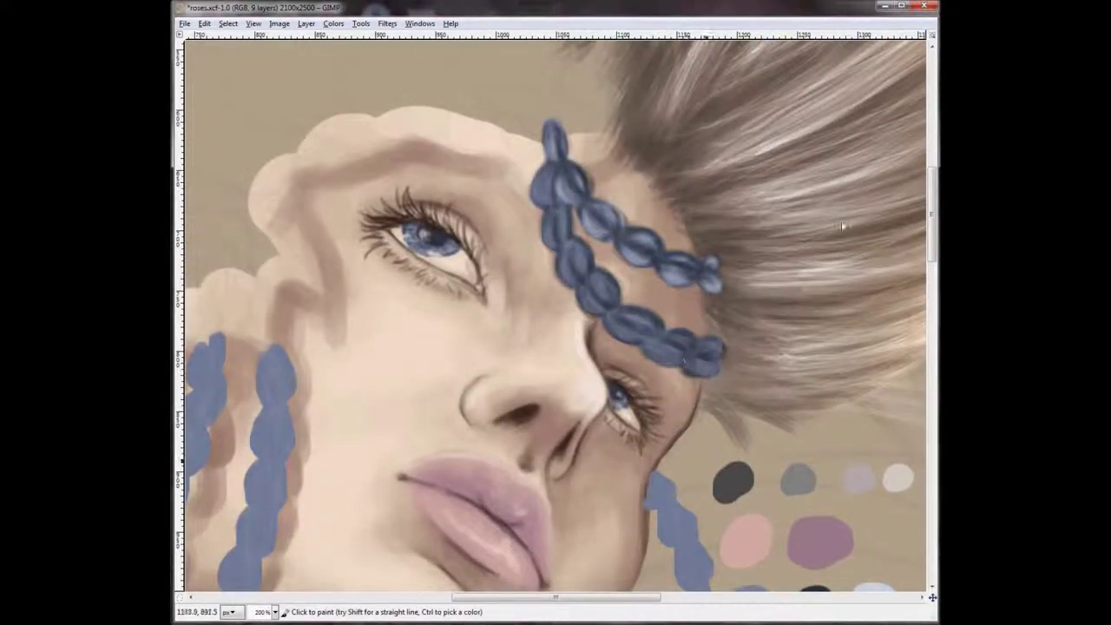
pyautogui.scroll(-2, 616, 278)
pyautogui.moveTo(584, 260)
pyautogui.mouseDown()
pyautogui.moveTo(592, 299)
pyautogui.moveTo(661, 341)
pyautogui.mouseUp()
pyautogui.scroll(-2, 760, 189)
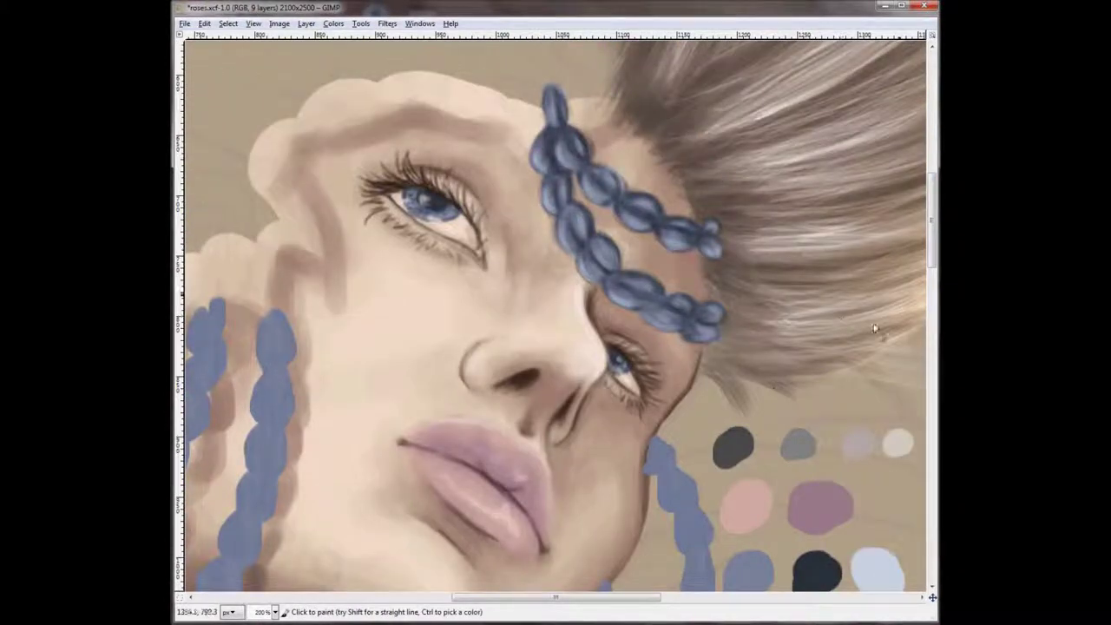
pyautogui.moveTo(931, 230); pyautogui.dragTo(933, 276)
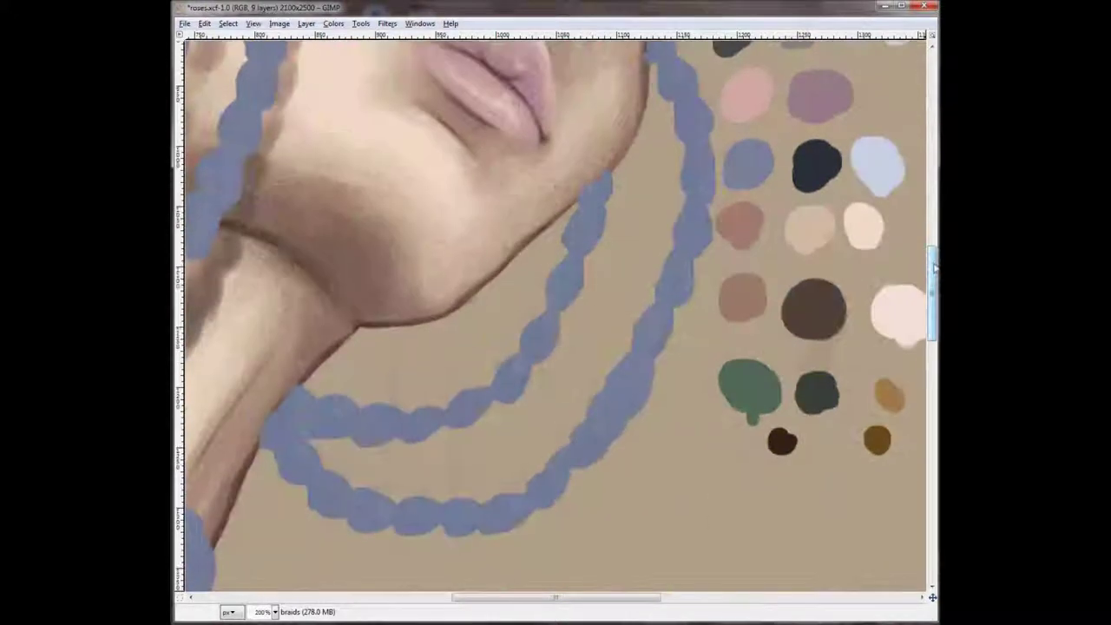
# At 200% zoom, paint dark-blue beads at the jaw edge and down the braid below it.
pyautogui.keyDown('ctrl'); pyautogui.scroll(-5, 842, 223); pyautogui.keyUp('ctrl')
pyautogui.click(274, 612)
pyautogui.click(263, 485)
pyautogui.moveTo(614, 189)
pyautogui.mouseDown()
pyautogui.moveTo(576, 218)
pyautogui.moveTo(586, 232)
pyautogui.mouseUp()
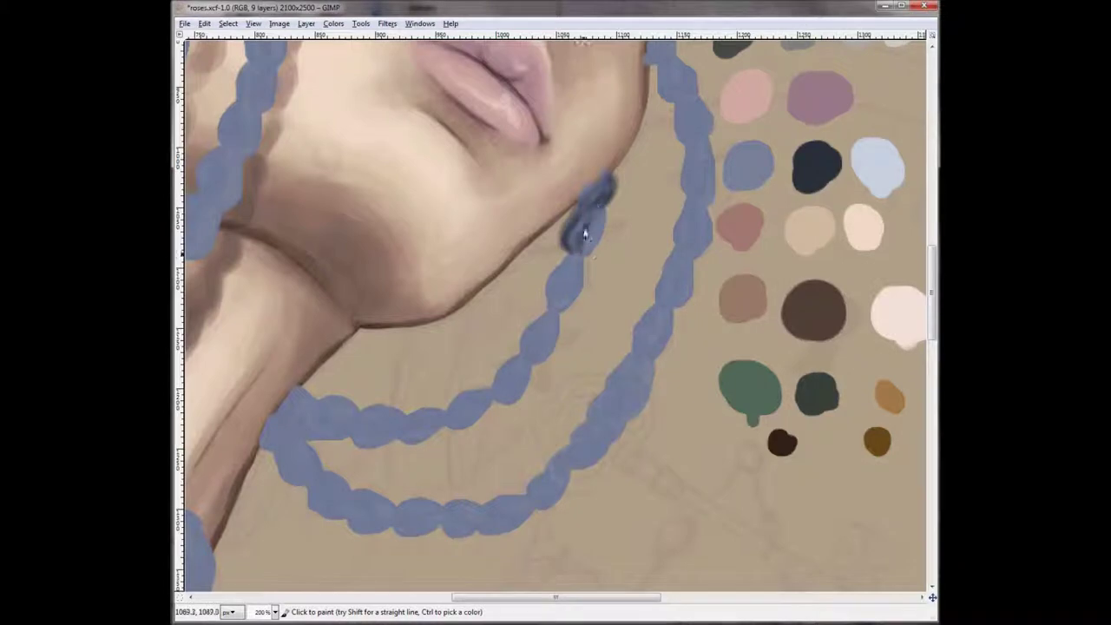
pyautogui.moveTo(579, 291)
pyautogui.mouseDown()
pyautogui.moveTo(459, 416)
pyautogui.moveTo(365, 422)
pyautogui.moveTo(406, 430)
pyautogui.mouseUp()
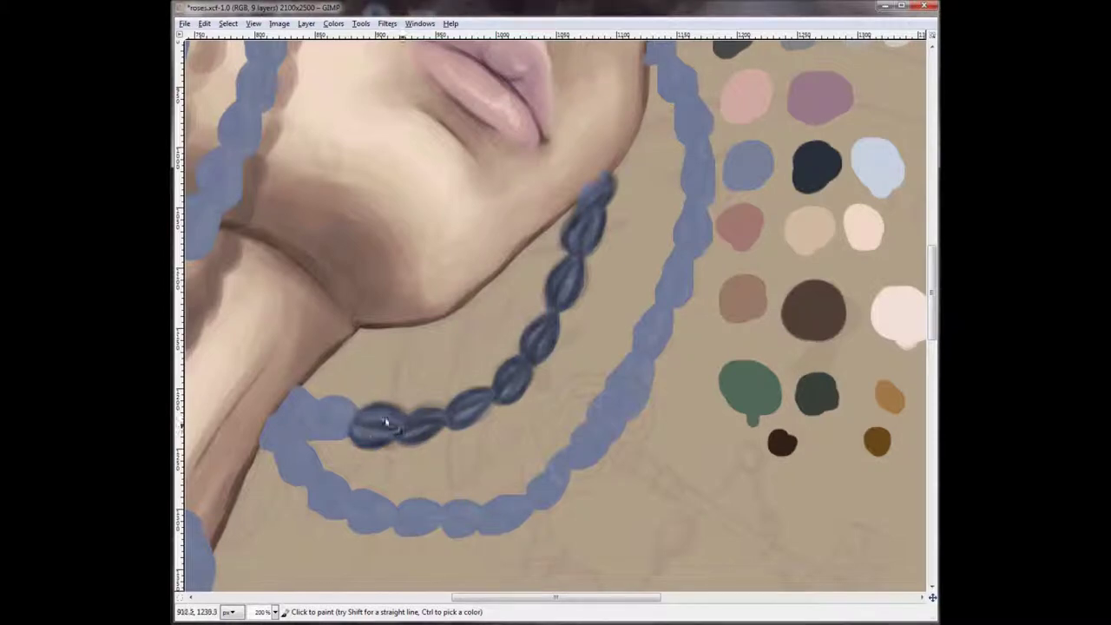
pyautogui.moveTo(292, 417); pyautogui.dragTo(290, 423)
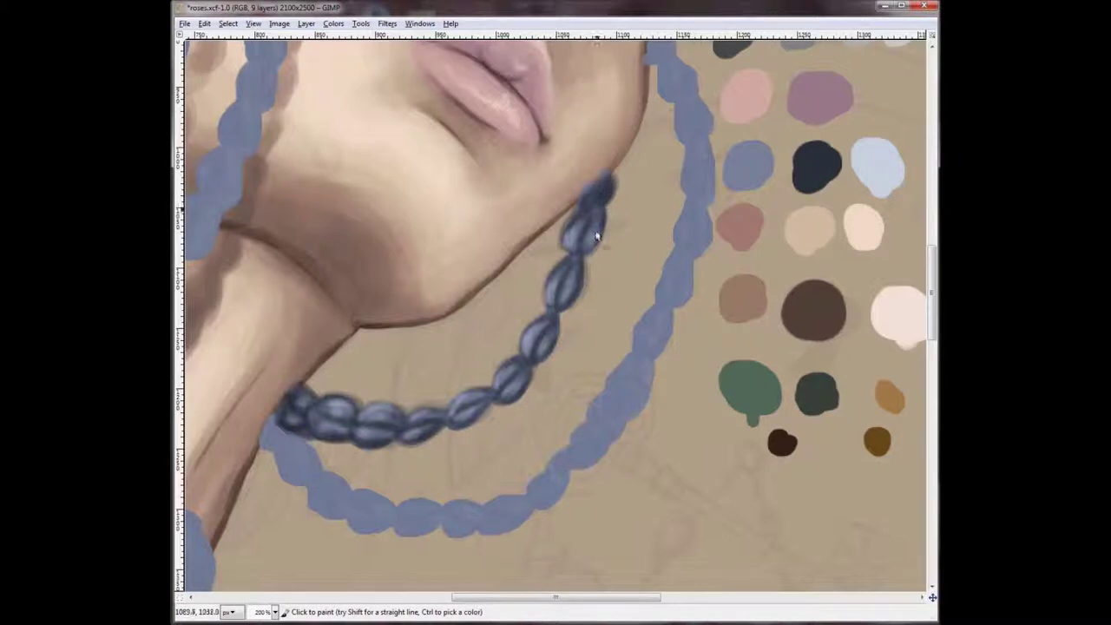
pyautogui.scroll(5, 771, 67)
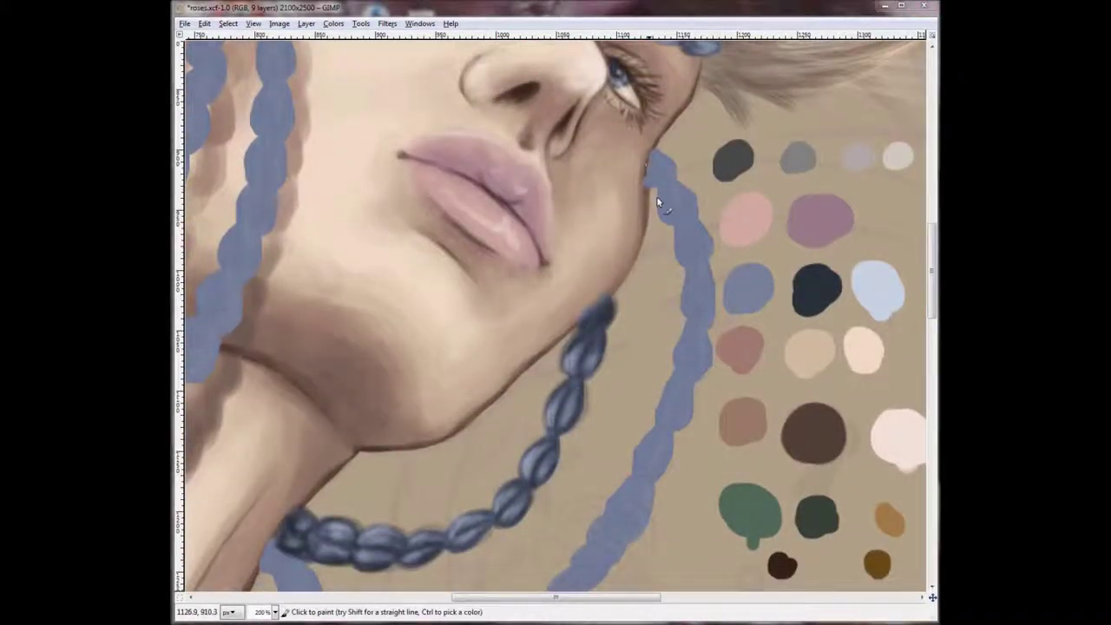
# Paint dark-blue beads down the outer blue strand and along the lower strand.
pyautogui.moveTo(661, 160)
pyautogui.mouseDown()
pyautogui.moveTo(698, 265)
pyautogui.moveTo(701, 317)
pyautogui.mouseUp()
pyautogui.moveTo(699, 269); pyautogui.dragTo(699, 354)
pyautogui.scroll(-7, 699, 354)
pyautogui.moveTo(690, 193); pyautogui.dragTo(681, 221)
pyautogui.moveTo(651, 302)
pyautogui.mouseDown()
pyautogui.moveTo(619, 337)
pyautogui.moveTo(633, 322)
pyautogui.mouseUp()
pyautogui.scroll(-5, 632, 322)
pyautogui.moveTo(607, 221)
pyautogui.mouseDown()
pyautogui.moveTo(619, 244)
pyautogui.moveTo(480, 327)
pyautogui.mouseUp()
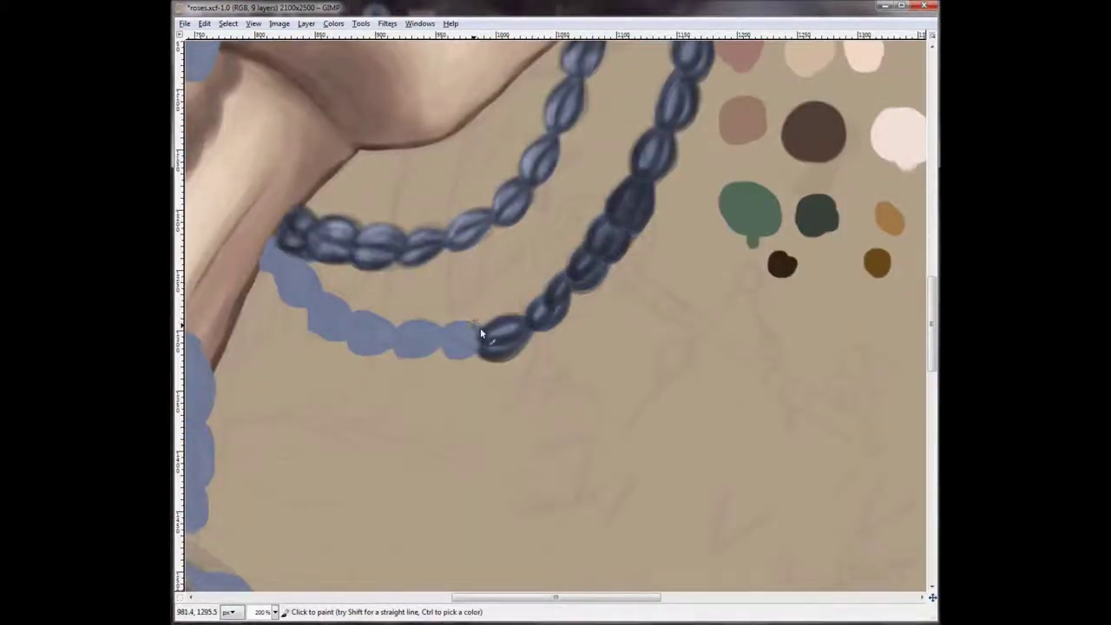
pyautogui.moveTo(402, 336)
pyautogui.mouseDown()
pyautogui.moveTo(328, 326)
pyautogui.moveTo(277, 271)
pyautogui.mouseUp()
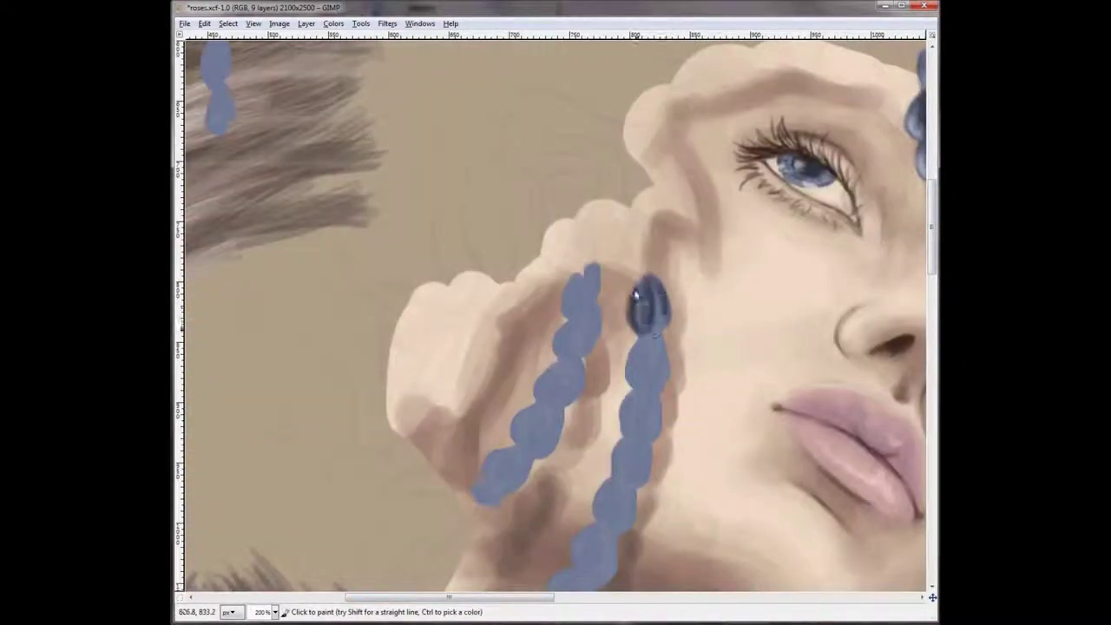
pyautogui.moveTo(590, 265); pyautogui.dragTo(570, 372)
# Continue the dark-blue bead chain down beside the neck and around the lower braid.
pyautogui.scroll(-3, 570, 372)
pyautogui.moveTo(547, 261); pyautogui.dragTo(473, 368)
pyautogui.scroll(-3, 696, 225)
pyautogui.moveTo(646, 152)
pyautogui.mouseDown()
pyautogui.moveTo(632, 228)
pyautogui.moveTo(582, 318)
pyautogui.moveTo(586, 347)
pyautogui.moveTo(558, 359)
pyautogui.moveTo(503, 434)
pyautogui.mouseUp()
pyautogui.scroll(-2, 503, 434)
pyautogui.scroll(-1, 460, 364)
pyautogui.moveTo(476, 327)
pyautogui.mouseDown()
pyautogui.moveTo(460, 365)
pyautogui.moveTo(399, 374)
pyautogui.moveTo(391, 399)
pyautogui.mouseUp()
pyautogui.scroll(-2, 391, 399)
pyautogui.moveTo(382, 308)
pyautogui.mouseDown()
pyautogui.moveTo(401, 454)
pyautogui.moveTo(418, 475)
pyautogui.mouseUp()
pyautogui.moveTo(434, 395)
pyautogui.mouseDown()
pyautogui.moveTo(441, 404)
pyautogui.moveTo(528, 402)
pyautogui.moveTo(576, 489)
pyautogui.mouseUp()
pyautogui.scroll(-5, 564, 234)
# Cover the last light-blue strand sections with dark-blue beads and zoom out to 50%.
pyautogui.moveTo(565, 234); pyautogui.dragTo(569, 259)
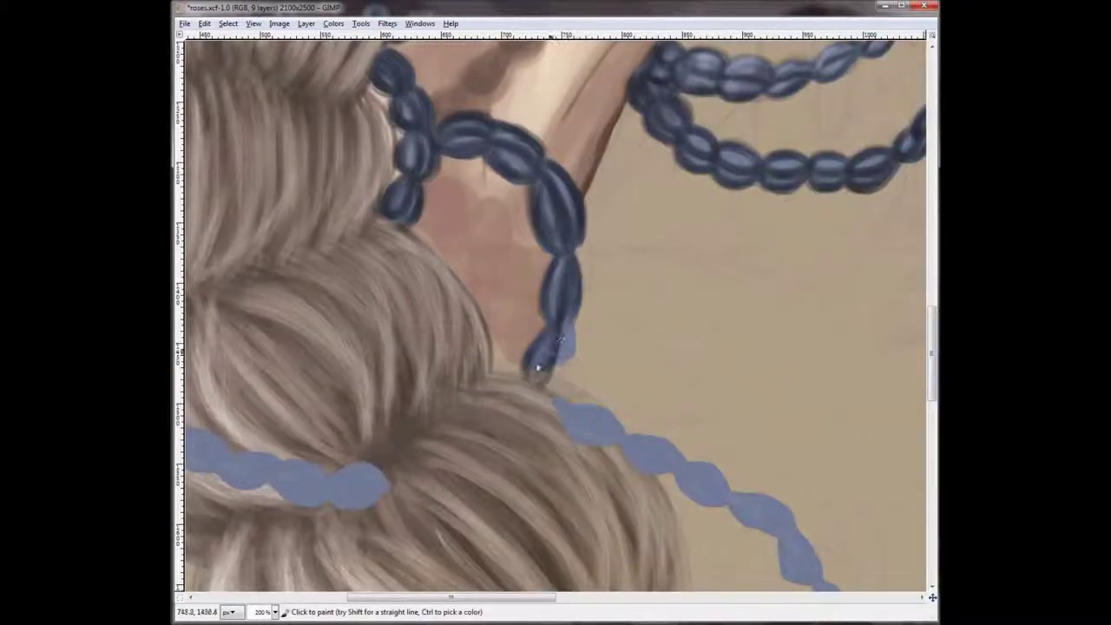
pyautogui.moveTo(548, 331); pyautogui.dragTo(543, 372)
pyautogui.scroll(-4, 542, 371)
pyautogui.moveTo(560, 204)
pyautogui.mouseDown()
pyautogui.moveTo(597, 240)
pyautogui.moveTo(673, 265)
pyautogui.moveTo(806, 367)
pyautogui.mouseUp()
pyautogui.scroll(-4, 806, 367)
pyautogui.moveTo(815, 152)
pyautogui.mouseDown()
pyautogui.moveTo(847, 217)
pyautogui.moveTo(809, 314)
pyautogui.moveTo(736, 352)
pyautogui.mouseUp()
pyautogui.scroll(-2, 809, 314)
pyautogui.press('-')
pyautogui.press('-')
pyautogui.press('-')
pyautogui.press('-')
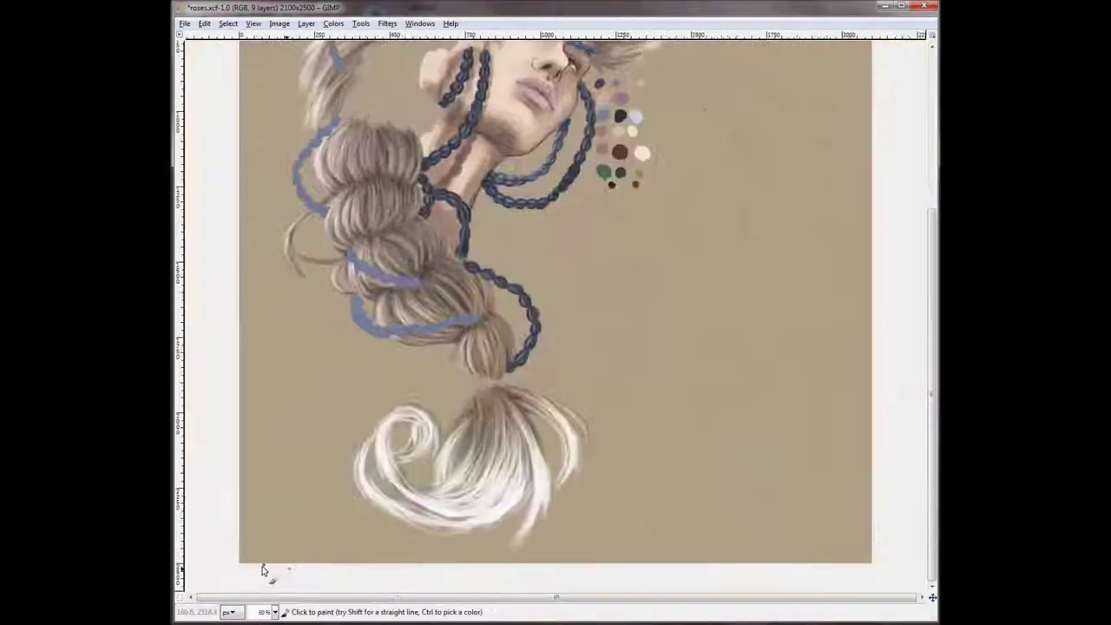
# Paint dark-blue beads along the lower, middle and upper strands wrapping the braid.
pyautogui.scroll(5, 265, 570)
pyautogui.keyDown('ctrl'); pyautogui.scroll(2, 373, 482); pyautogui.keyUp('ctrl')
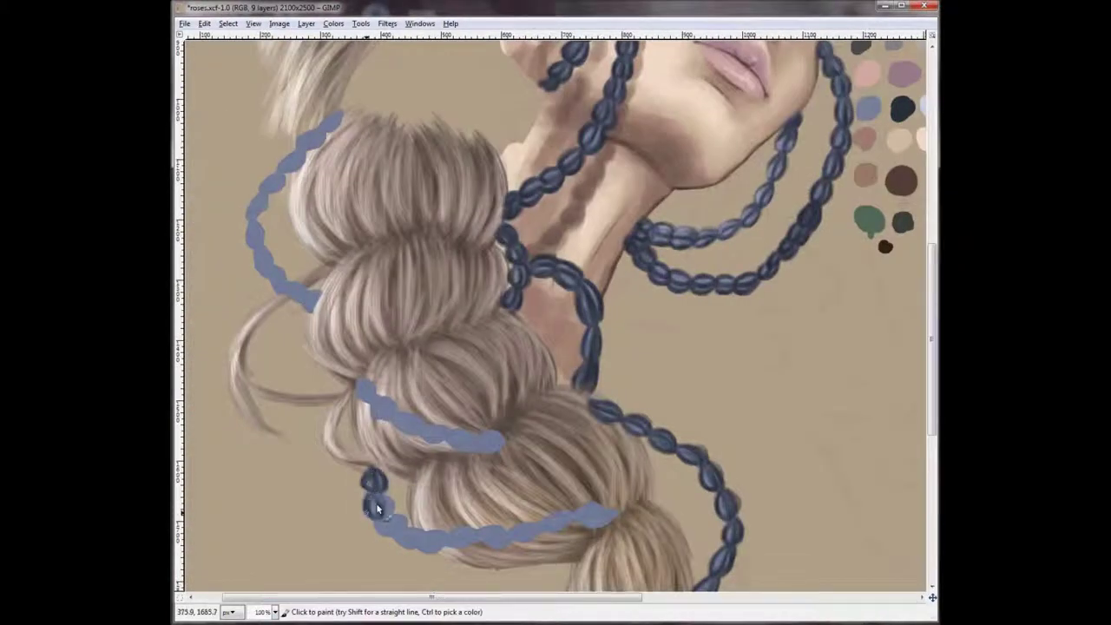
pyautogui.moveTo(397, 536); pyautogui.dragTo(445, 542)
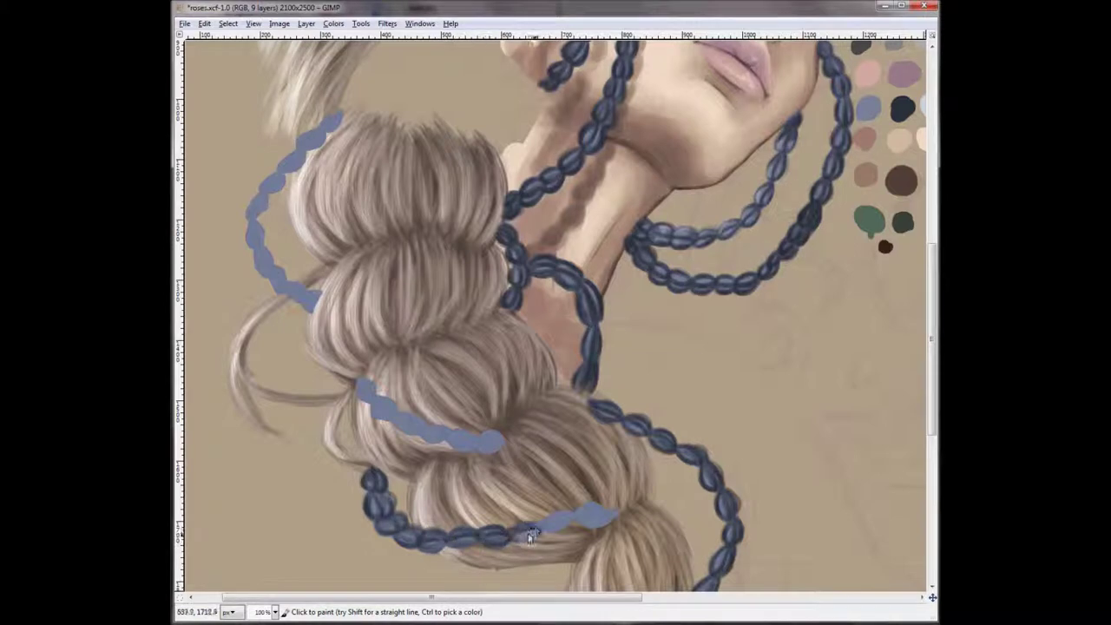
pyautogui.moveTo(530, 538); pyautogui.dragTo(560, 538)
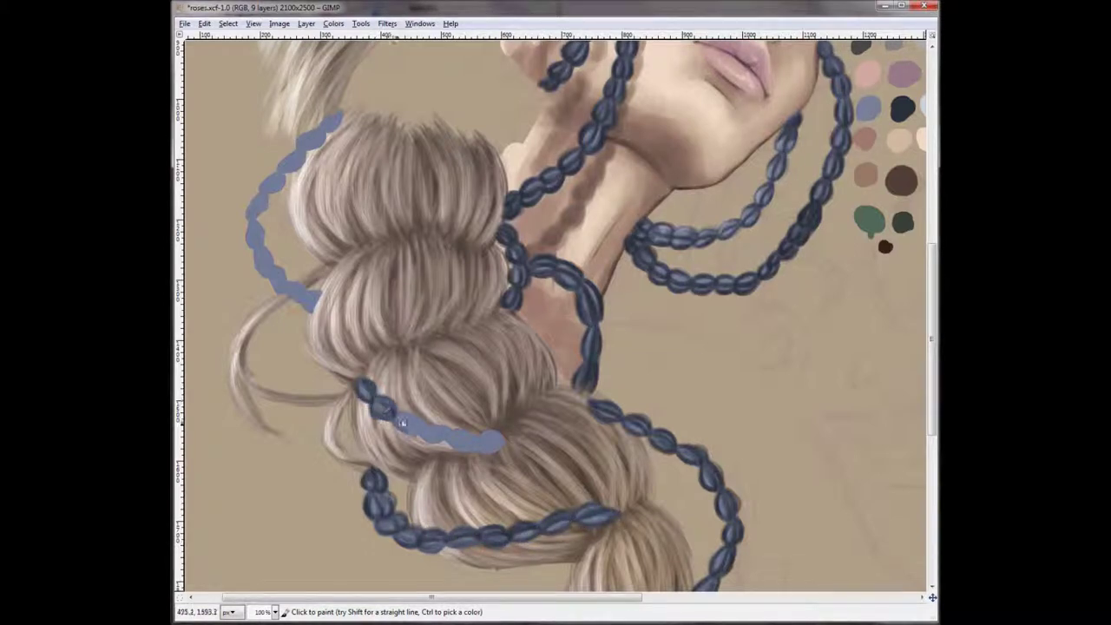
pyautogui.moveTo(402, 423); pyautogui.dragTo(454, 435)
pyautogui.moveTo(330, 112)
pyautogui.mouseDown()
pyautogui.moveTo(265, 201)
pyautogui.moveTo(251, 244)
pyautogui.moveTo(283, 298)
pyautogui.mouseUp()
# Bead the remaining light-blue strands in the mohawk, including the short and crossing strands.
pyautogui.scroll(10, 313, 299)
pyautogui.moveTo(652, 128)
pyautogui.mouseDown()
pyautogui.moveTo(638, 108)
pyautogui.moveTo(587, 95)
pyautogui.moveTo(468, 109)
pyautogui.mouseUp()
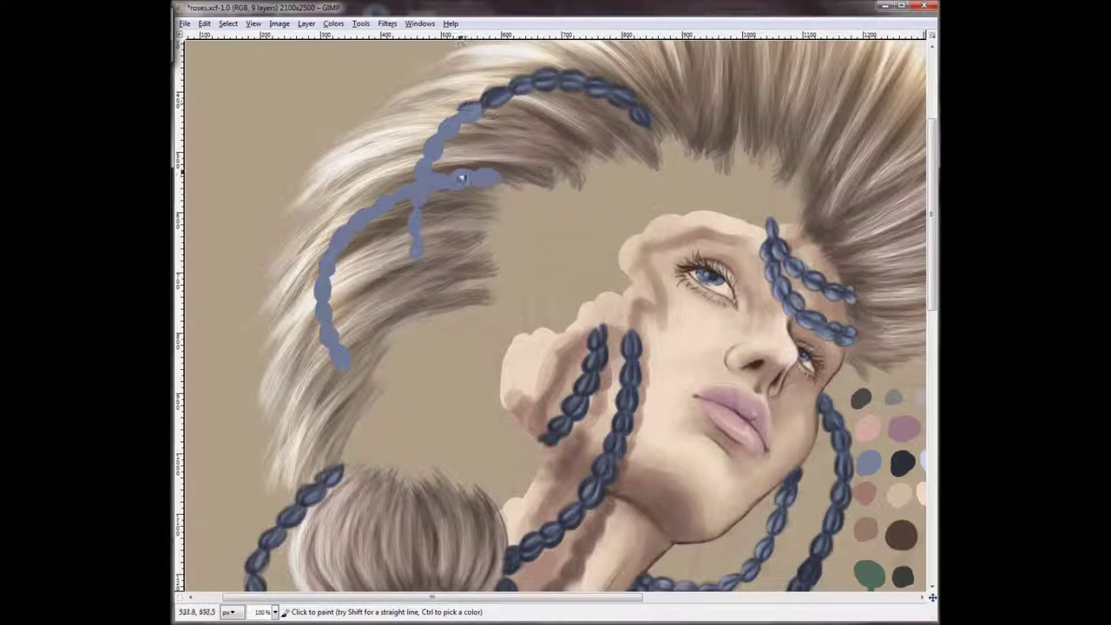
pyautogui.moveTo(431, 182); pyautogui.dragTo(409, 249)
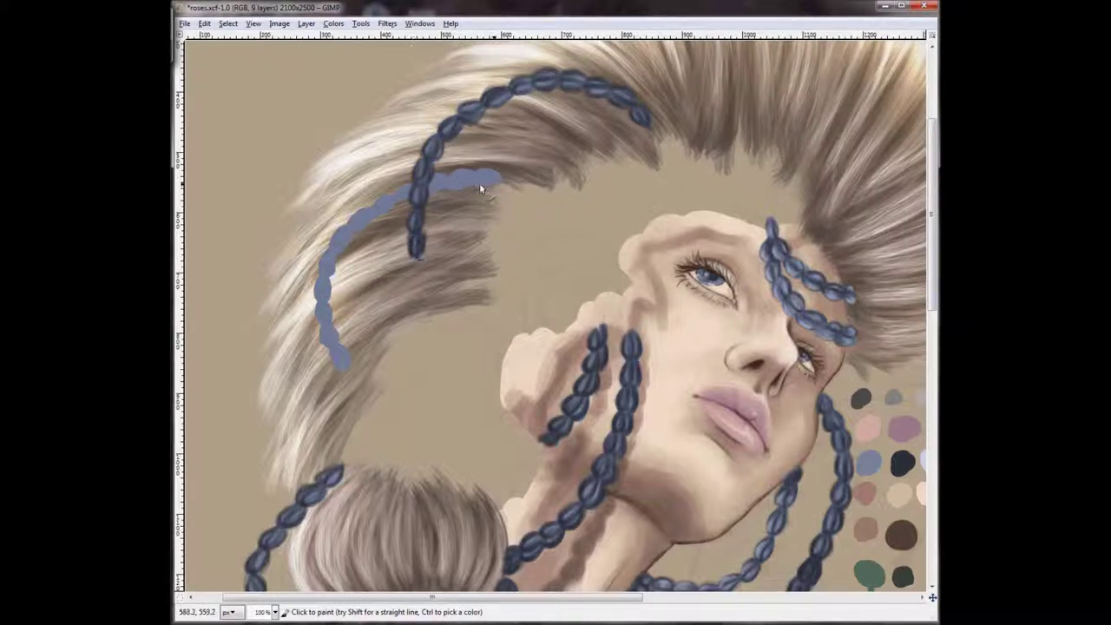
pyautogui.moveTo(460, 187)
pyautogui.mouseDown()
pyautogui.moveTo(423, 184)
pyautogui.moveTo(350, 230)
pyautogui.mouseUp()
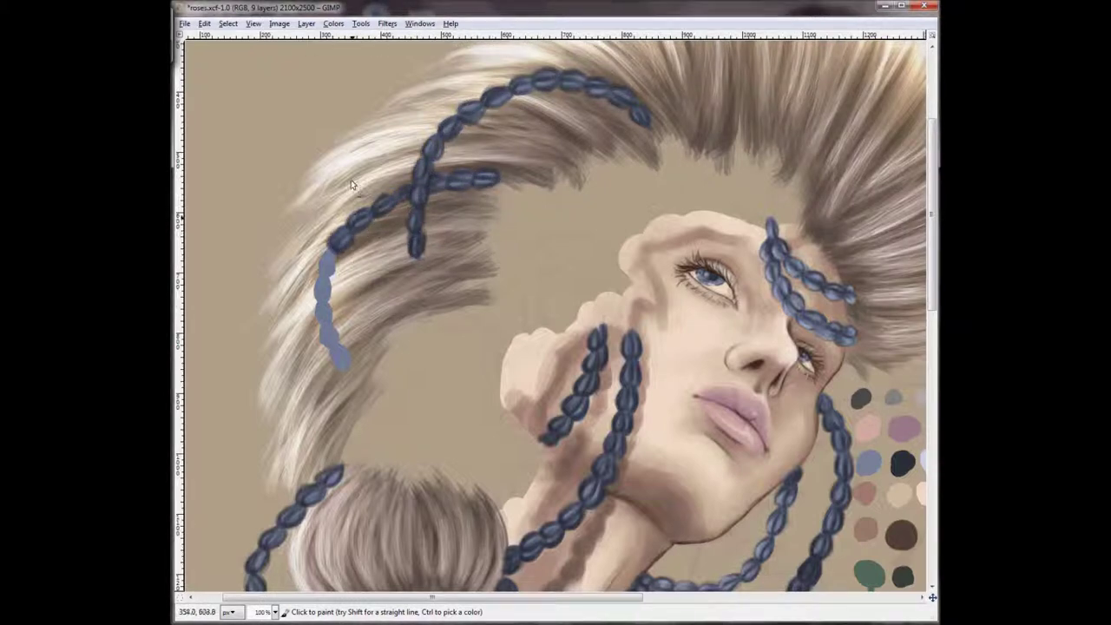
pyautogui.moveTo(325, 300); pyautogui.dragTo(345, 369)
pyautogui.scroll(-5, 934, 347)
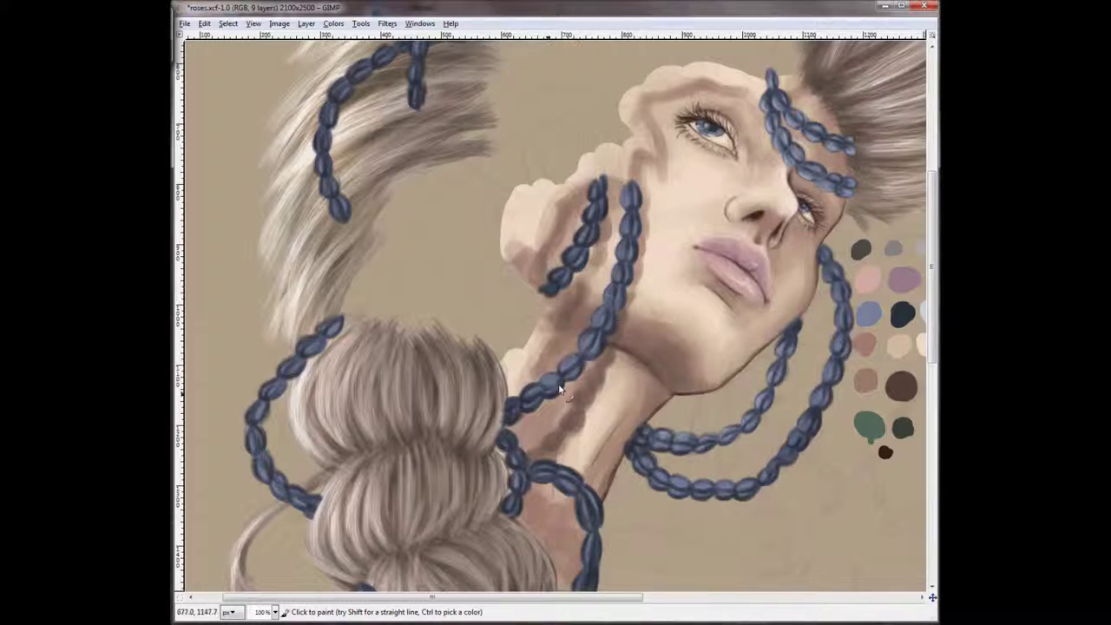
pyautogui.scroll(-5, 574, 267)
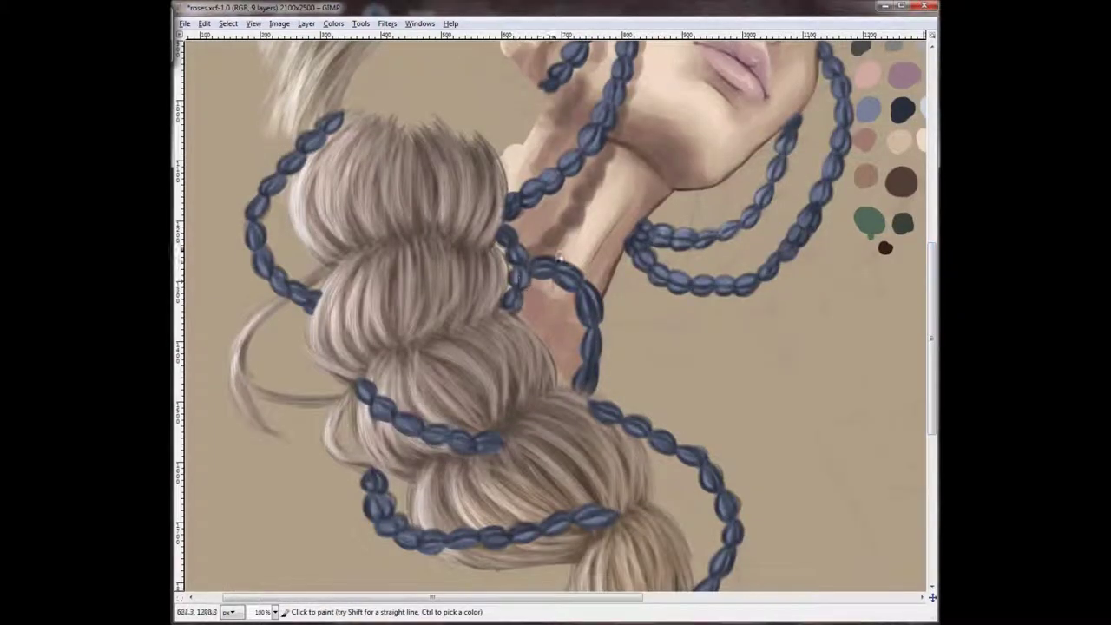
pyautogui.scroll(-4, 590, 390)
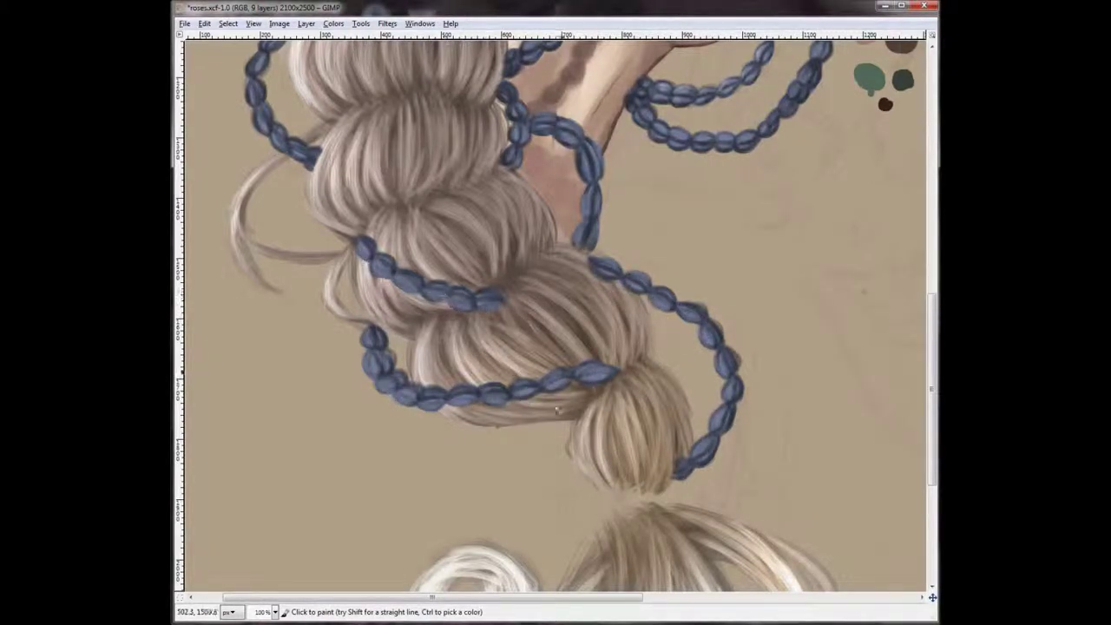
pyautogui.scroll(5, 555, 411)
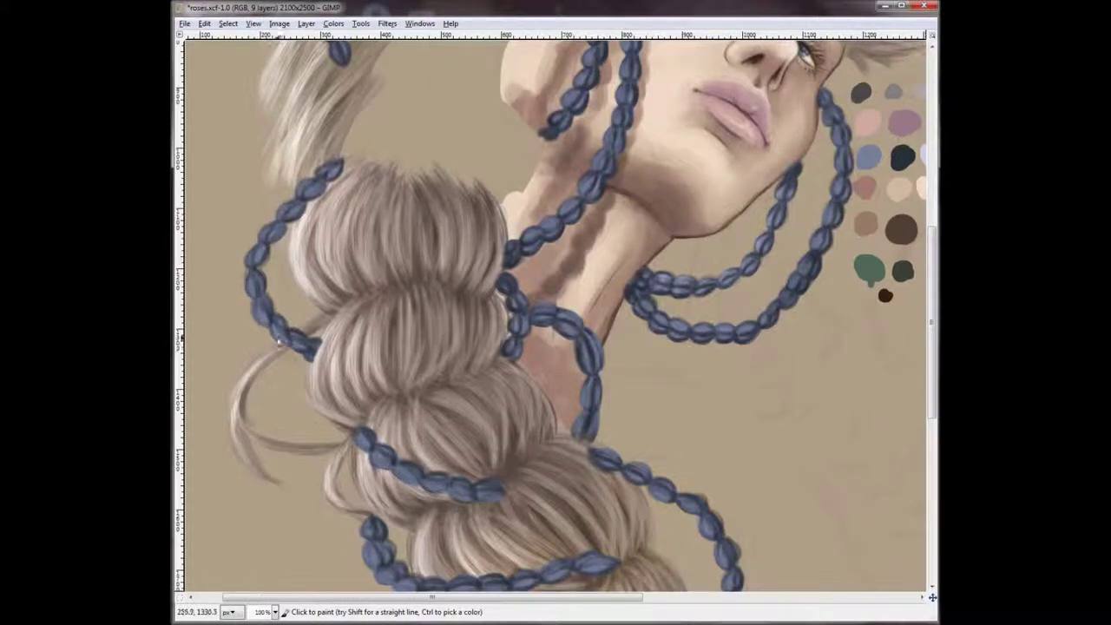
pyautogui.scroll(7, 277, 343)
pyautogui.scroll(3, 674, 114)
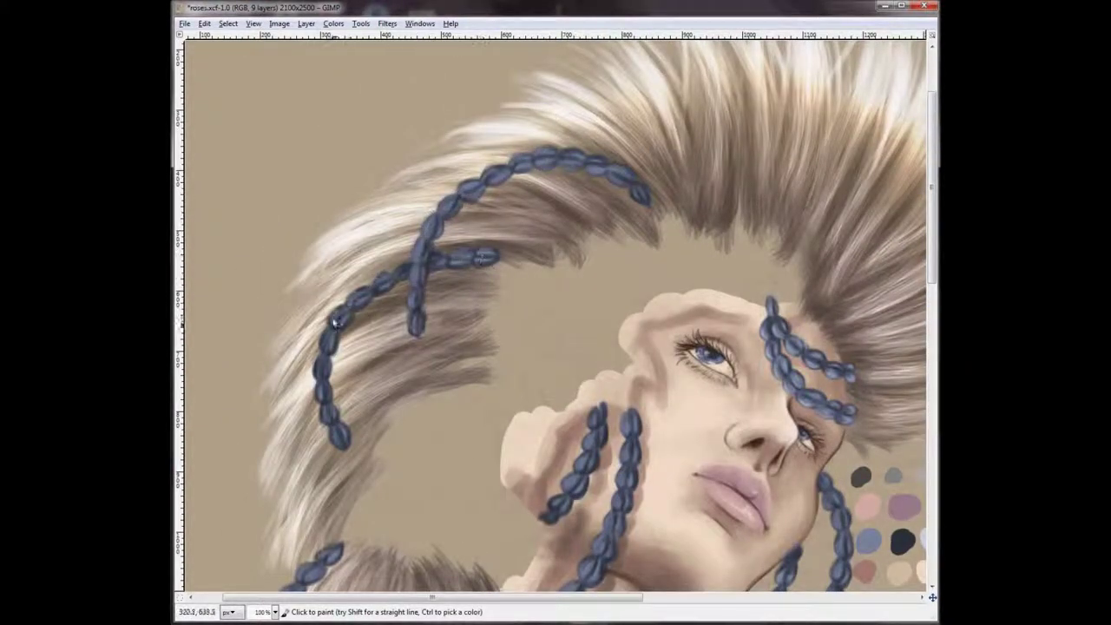
# Dodge lighter highlights onto the neck and the right and braid bead chains, then zoom to 50%.
pyautogui.hscroll(2, 521, 312)
pyautogui.scroll(-1, 694, 303)
pyautogui.scroll(-4, 761, 293)
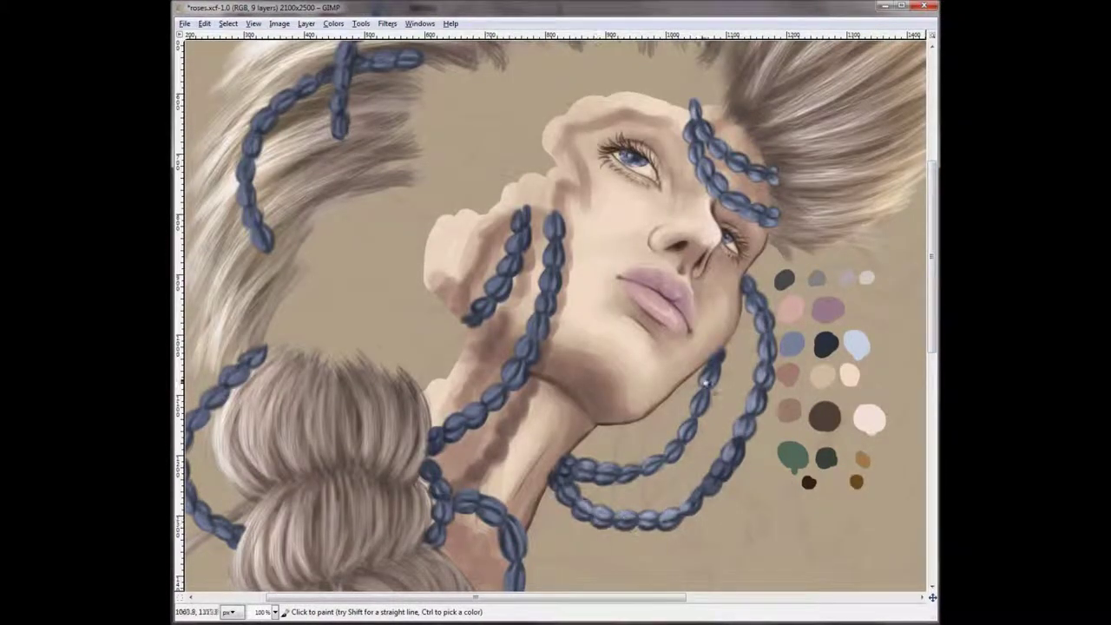
pyautogui.moveTo(534, 335); pyautogui.dragTo(510, 373)
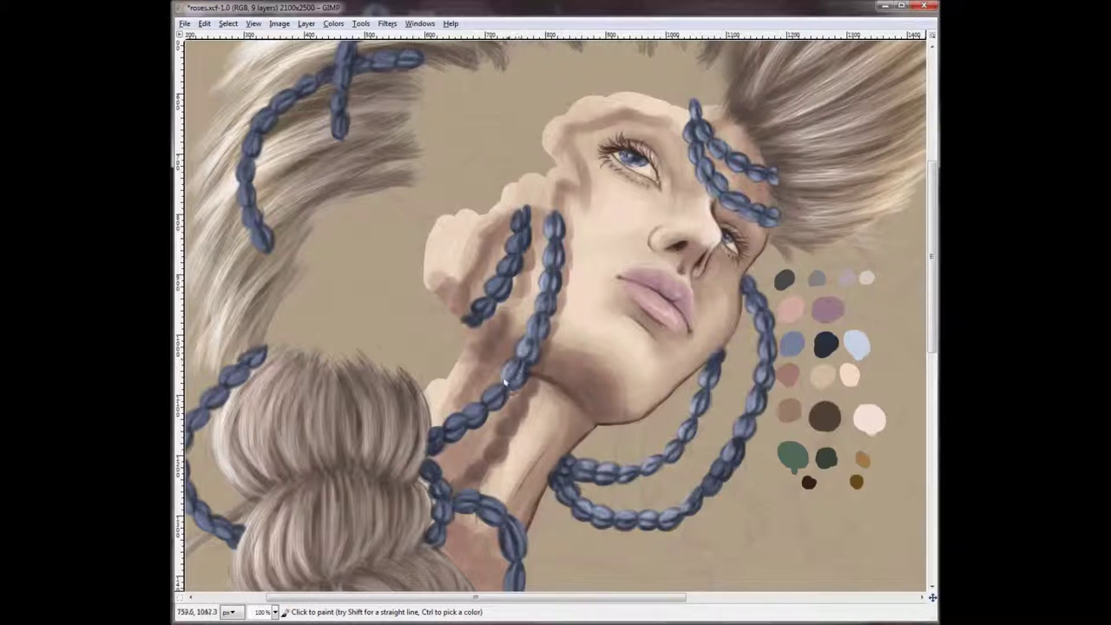
pyautogui.scroll(-5, 501, 287)
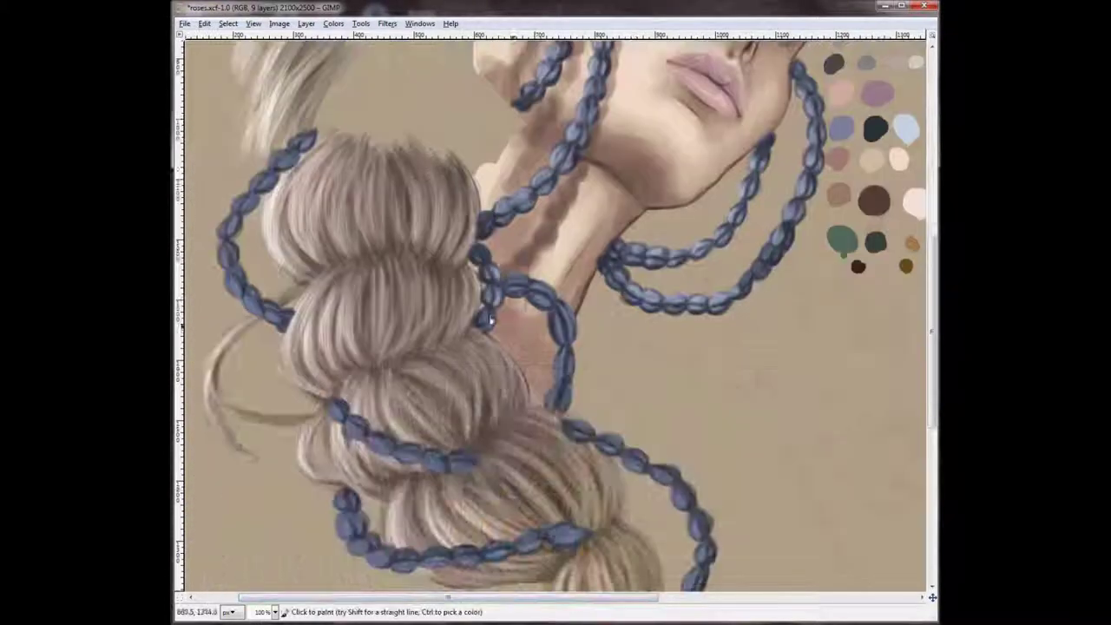
pyautogui.scroll(-3, 612, 331)
pyautogui.moveTo(615, 332); pyautogui.dragTo(705, 431)
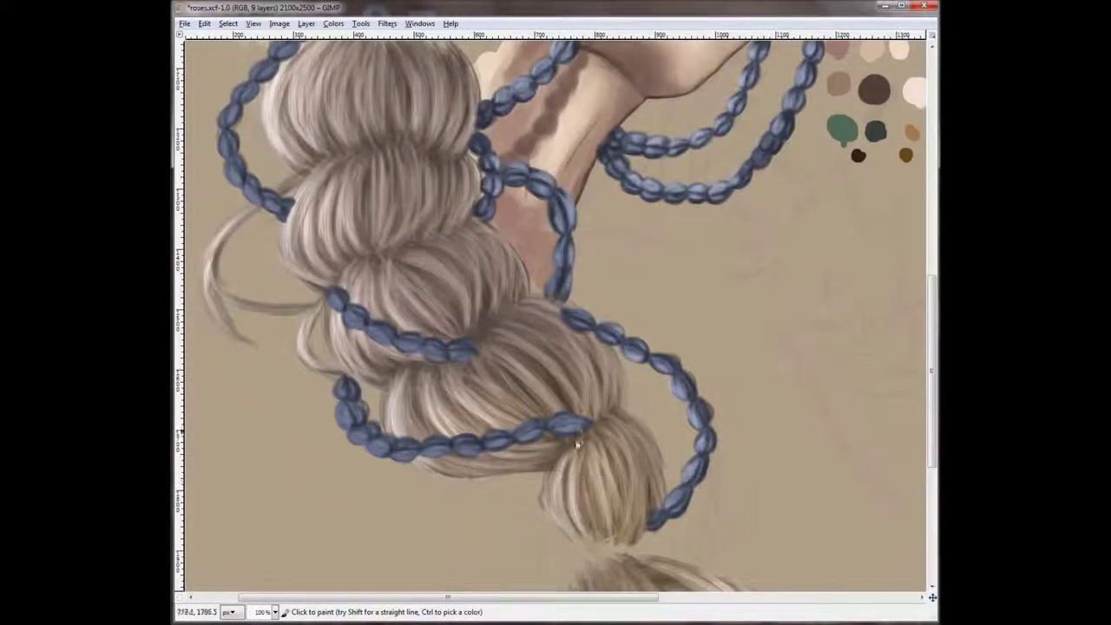
pyautogui.moveTo(420, 454); pyautogui.dragTo(346, 407)
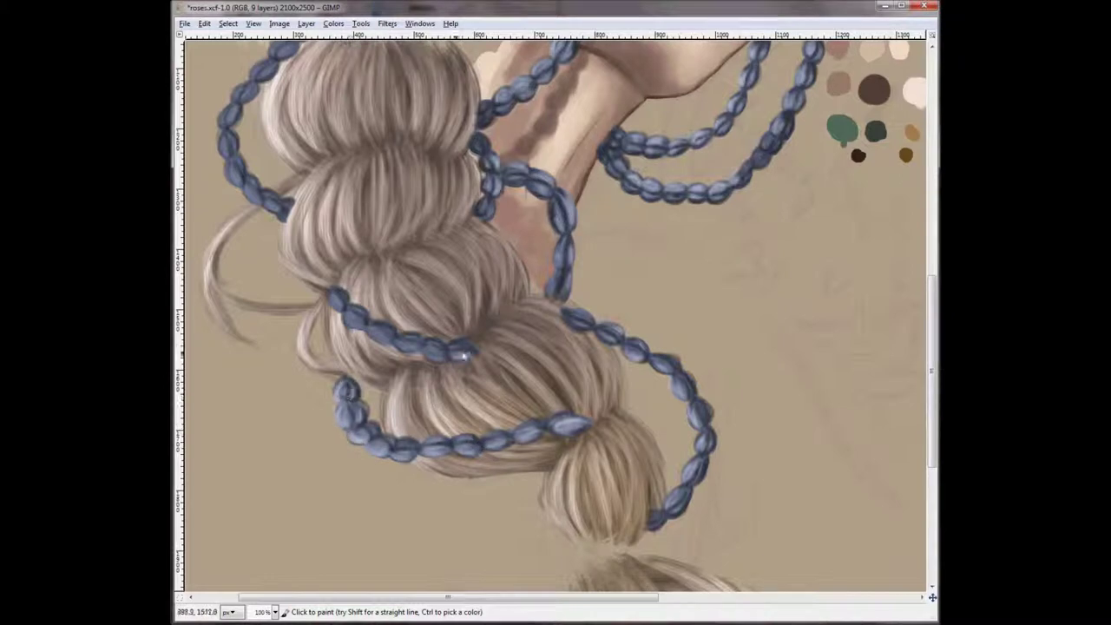
pyautogui.scroll(3, 257, 251)
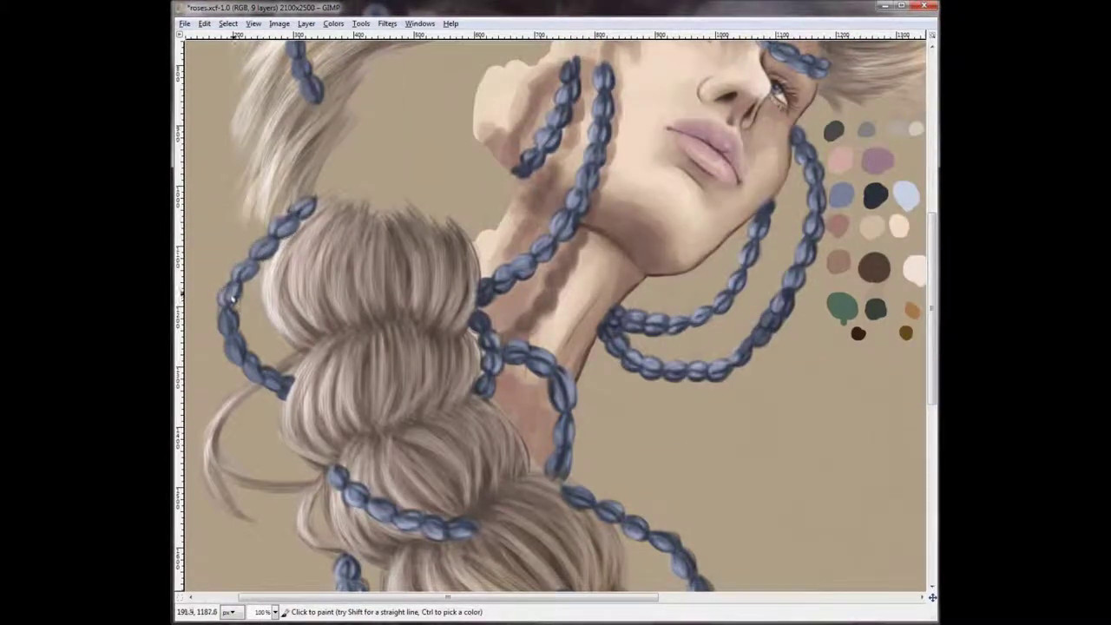
pyautogui.scroll(8, 596, 293)
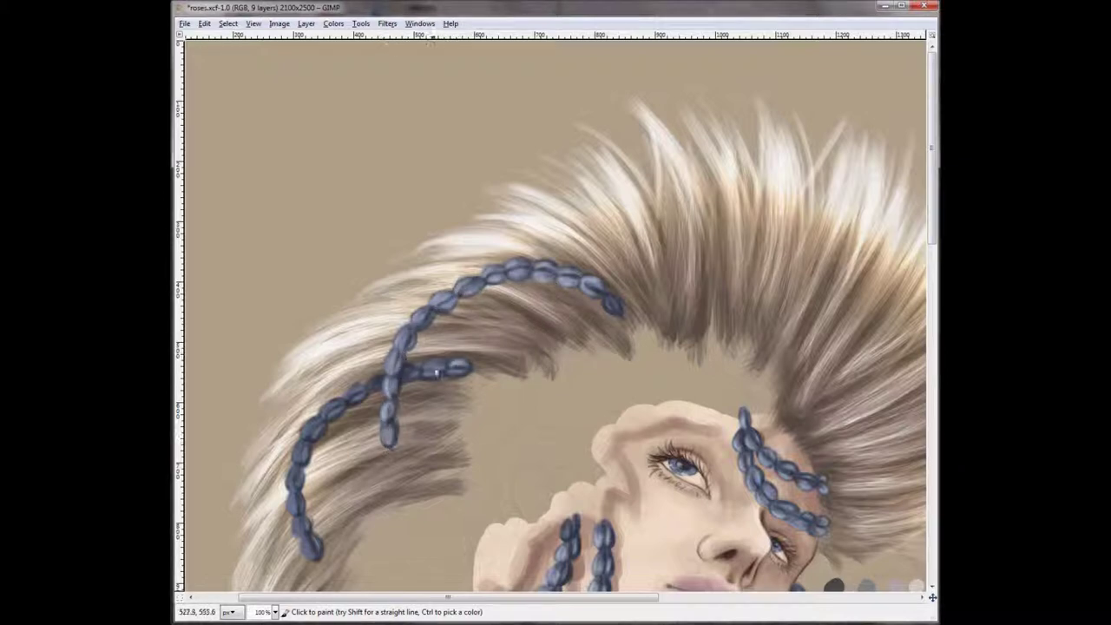
pyautogui.click(275, 611)
pyautogui.click(260, 564)
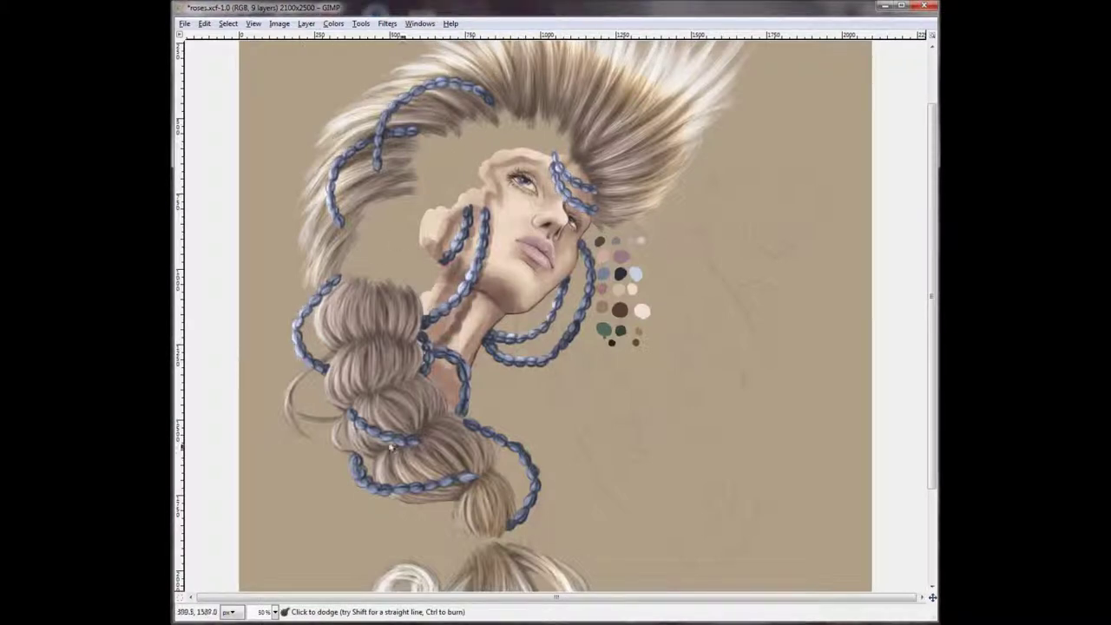
# Mute the braids with Hue-Saturation (Lightness 19, Saturation -36) and add a layer mask.
pyautogui.press('-')
pyautogui.click(333, 23)
pyautogui.click(364, 52)
pyautogui.moveTo(290, 314); pyautogui.dragTo(256, 318)
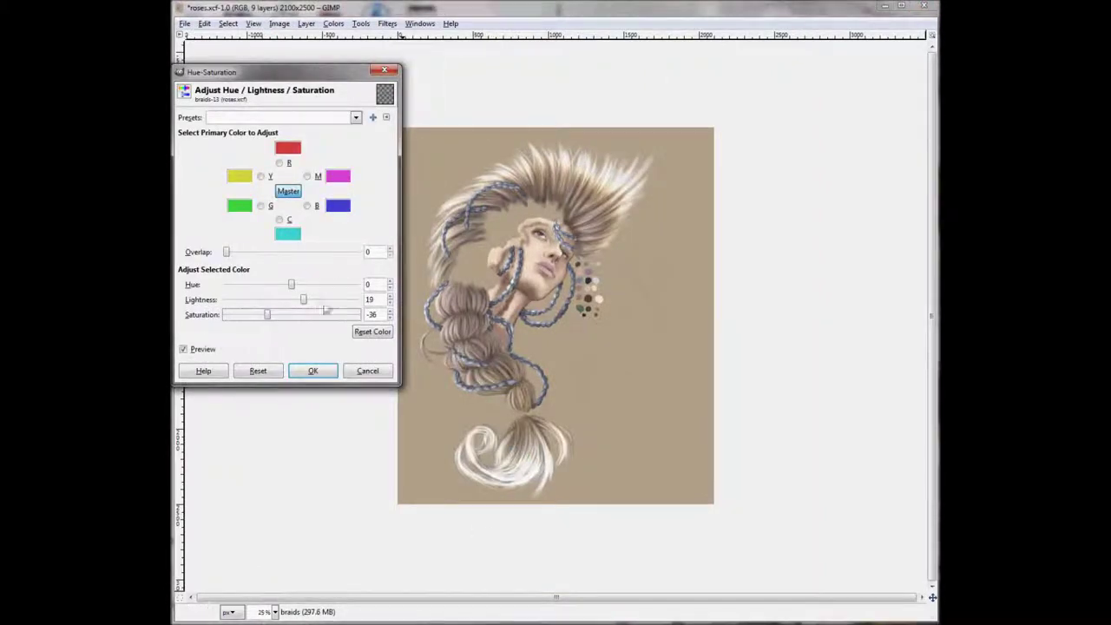
pyautogui.click(313, 370)
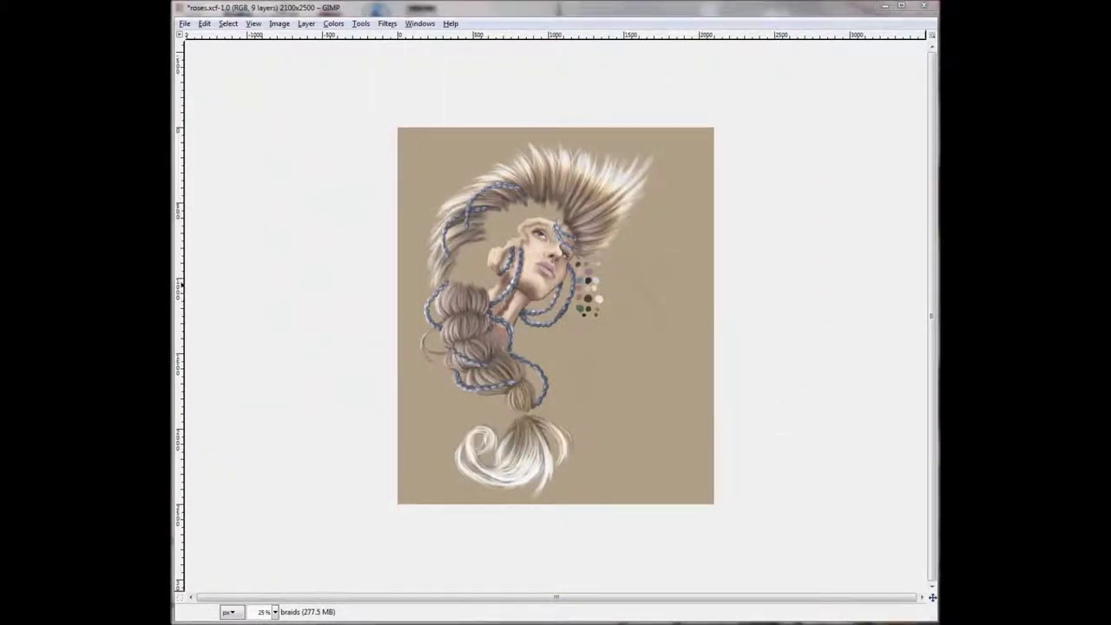
pyautogui.click(280, 223)
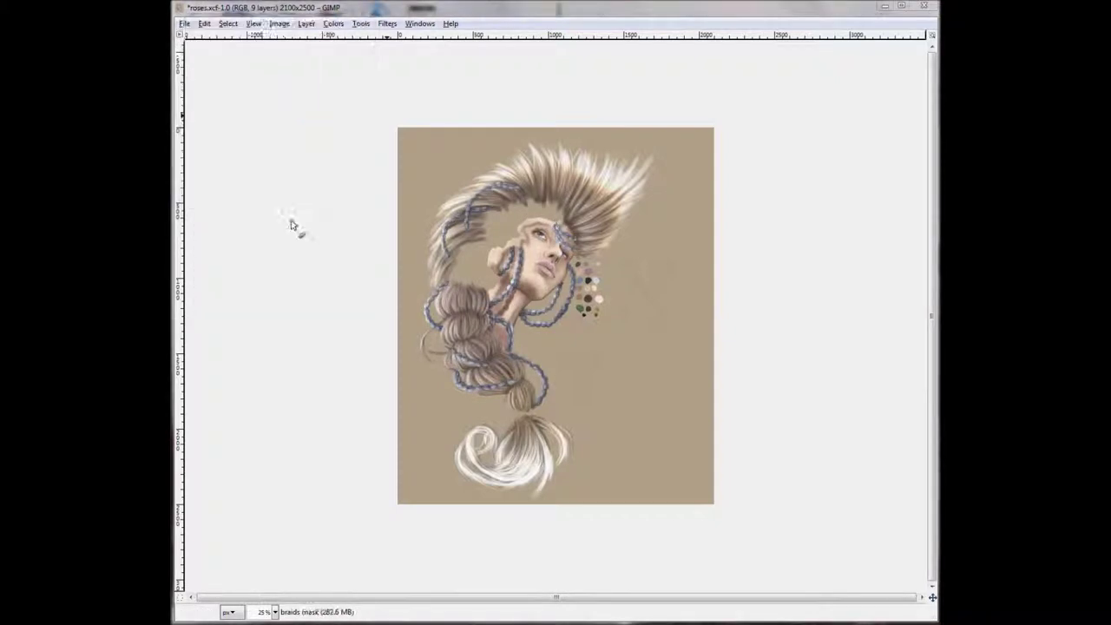
pyautogui.press('2')
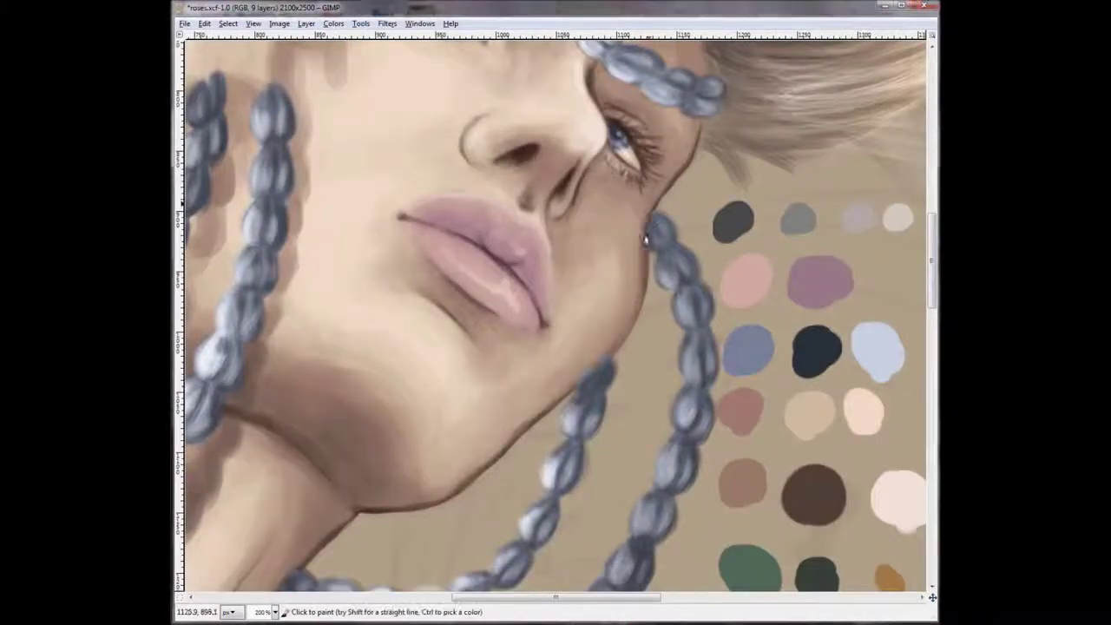
pyautogui.scroll(-3, 599, 269)
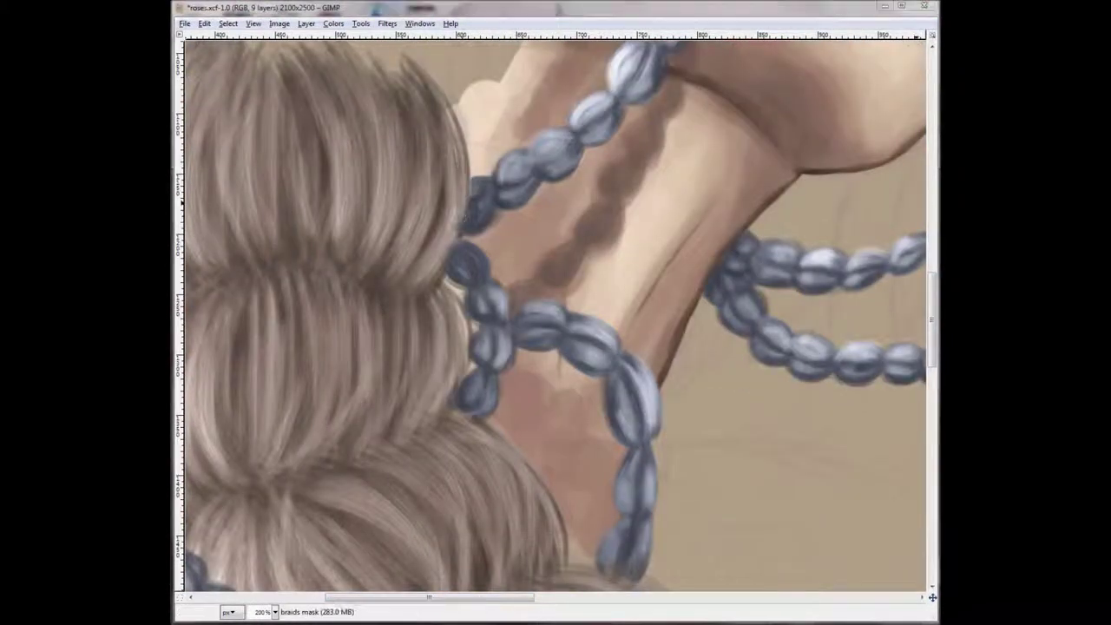
pyautogui.scroll(-5, 669, 441)
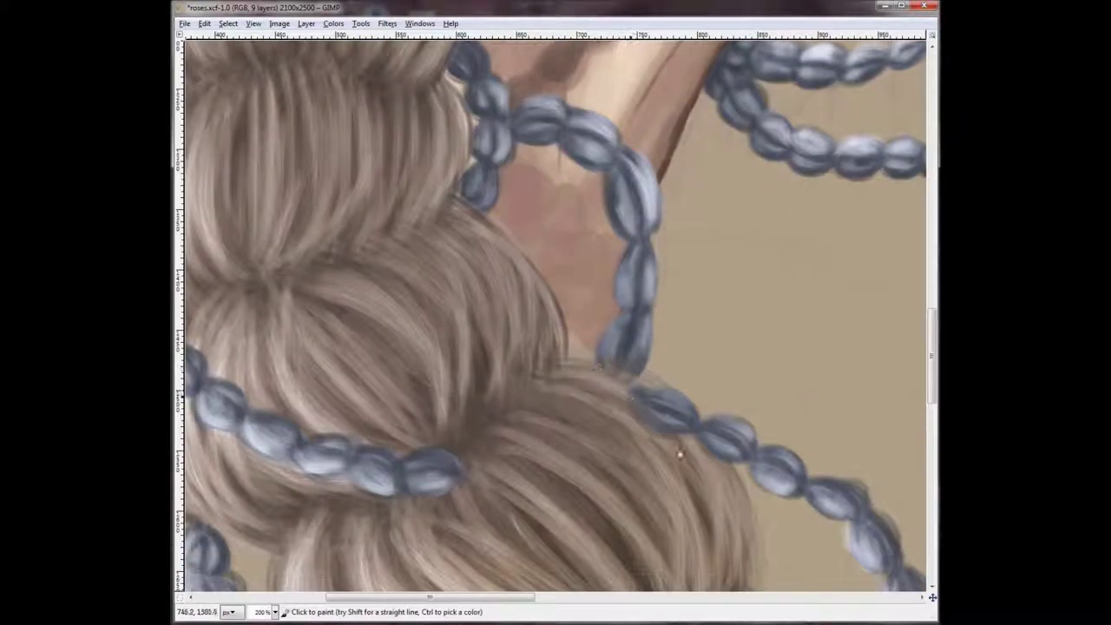